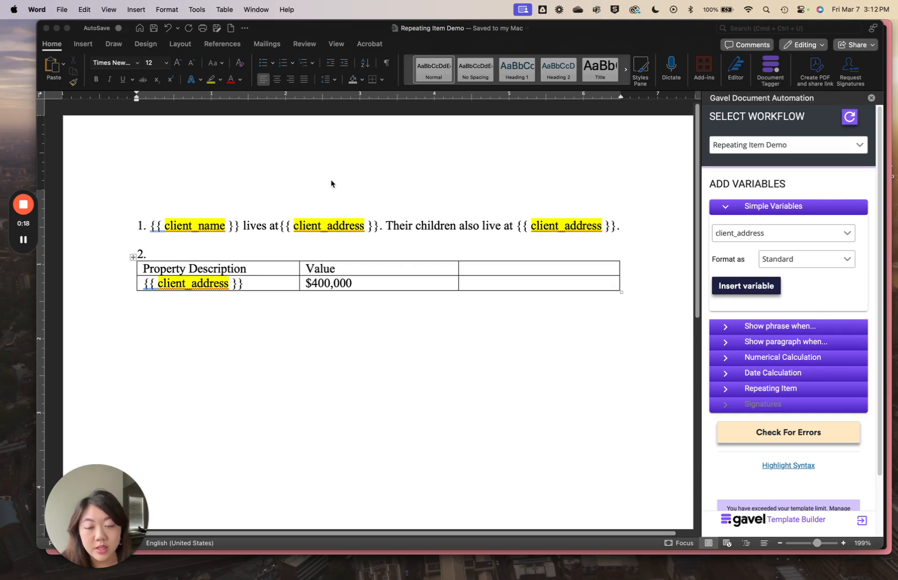
# - Examine the format options offered for a repeating item, from List and its separator variants to Table and Item Number
pyautogui.click(404, 209)
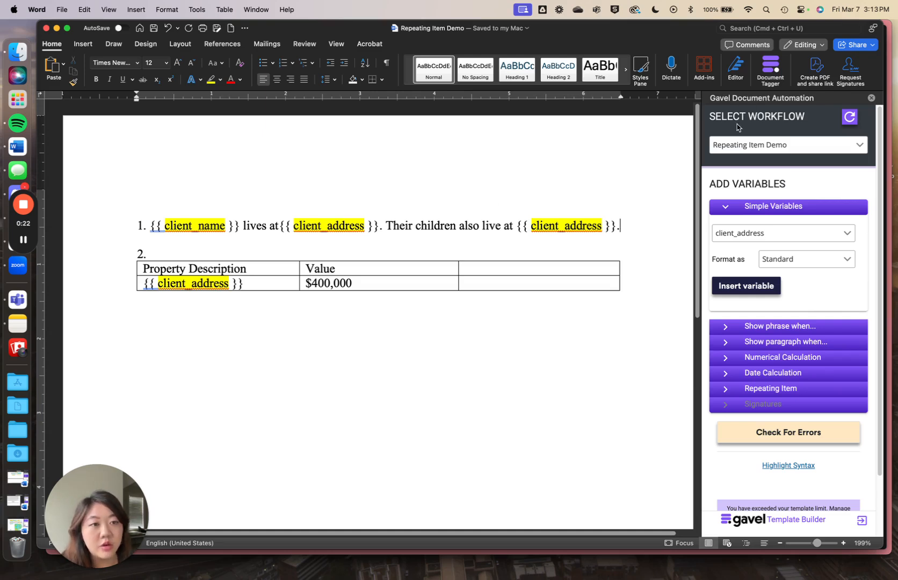
pyautogui.click(741, 389)
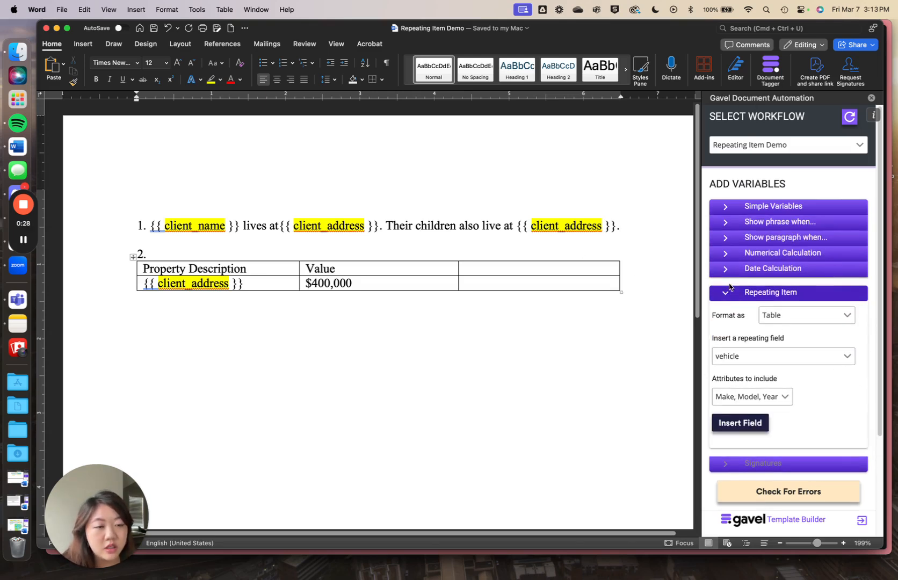
pyautogui.click(770, 316)
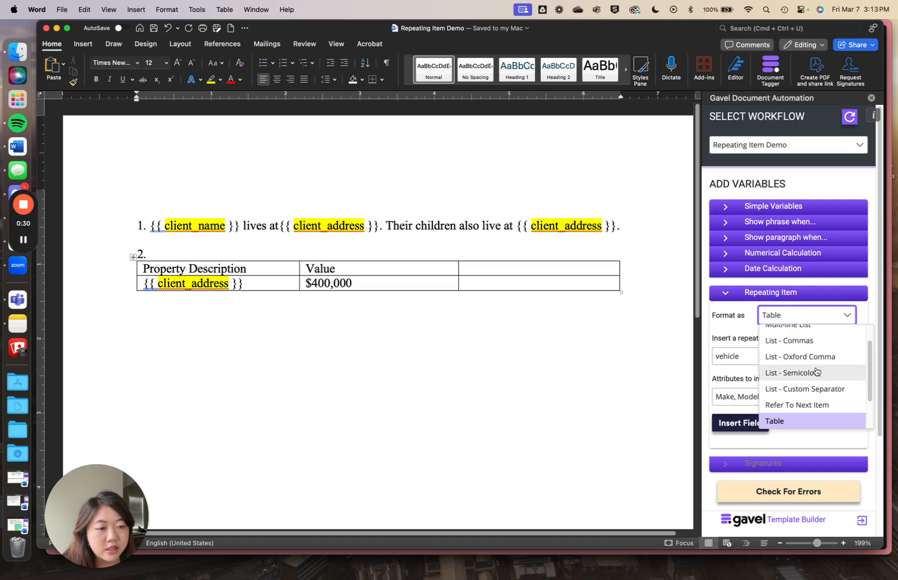
pyautogui.scroll(2, 816, 370)
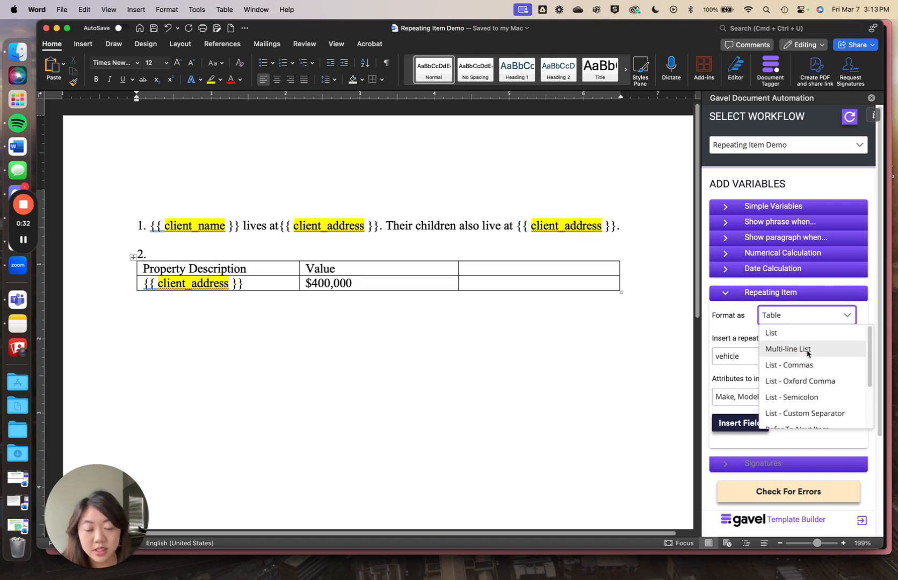
pyautogui.scroll(-2, 811, 350)
pyautogui.scroll(2, 797, 346)
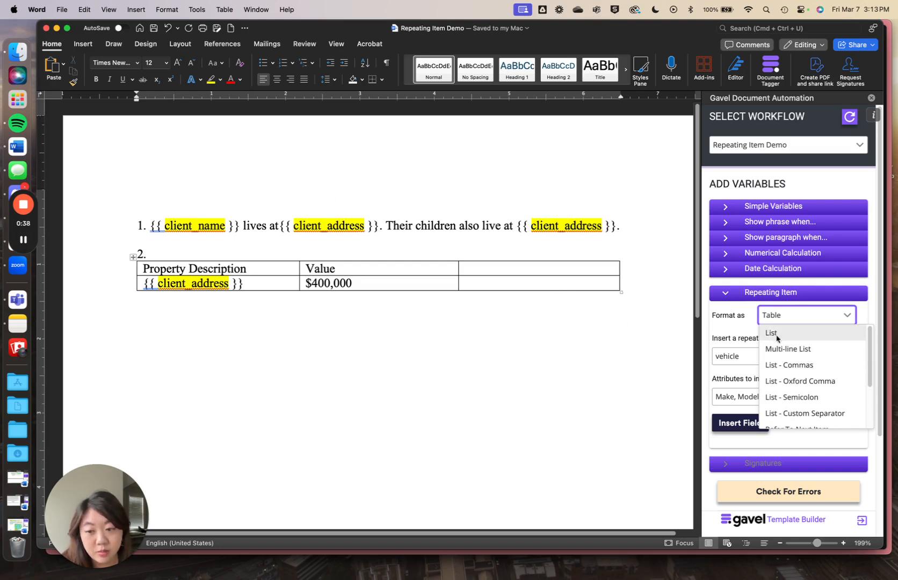
pyautogui.scroll(-3, 790, 346)
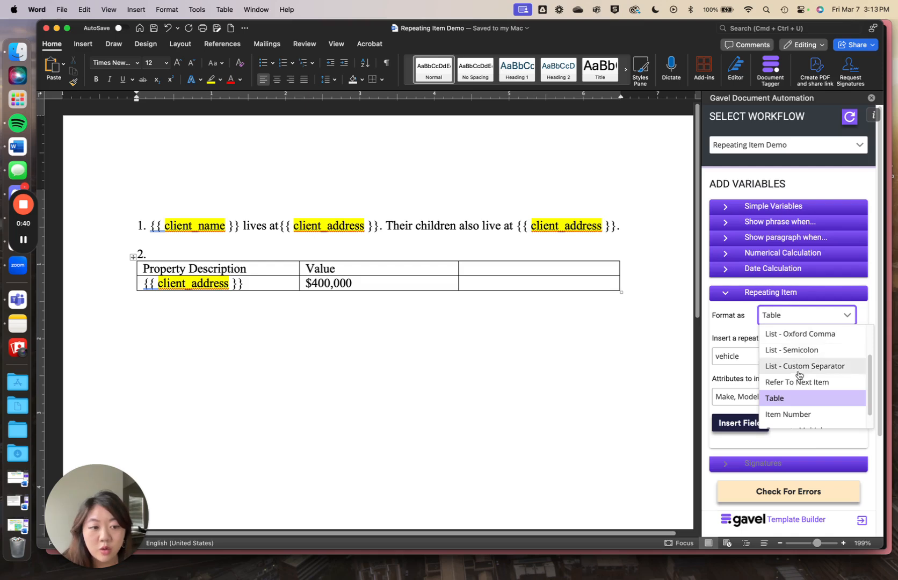
pyautogui.scroll(3, 786, 351)
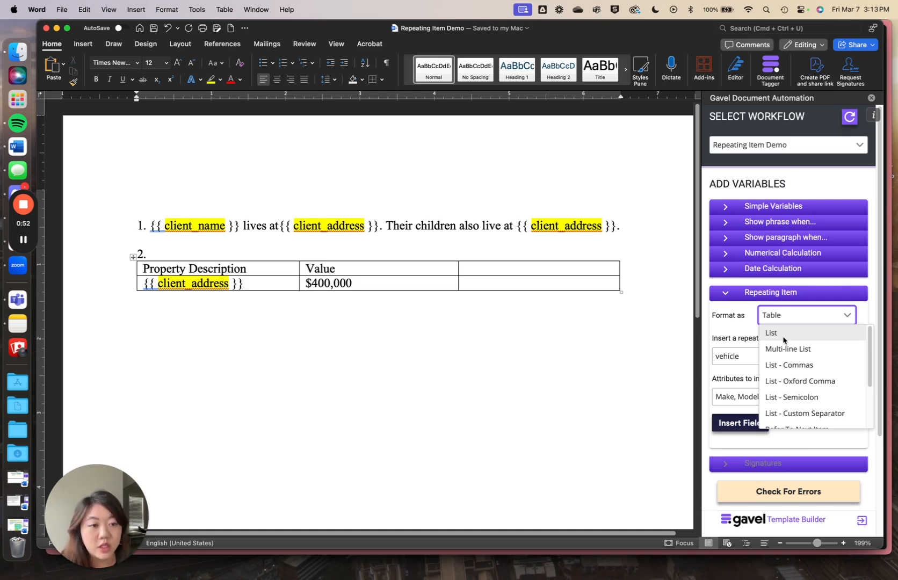
# - Insert the missing space between "lives at" and the first client_address variable in item 1
pyautogui.click(159, 189)
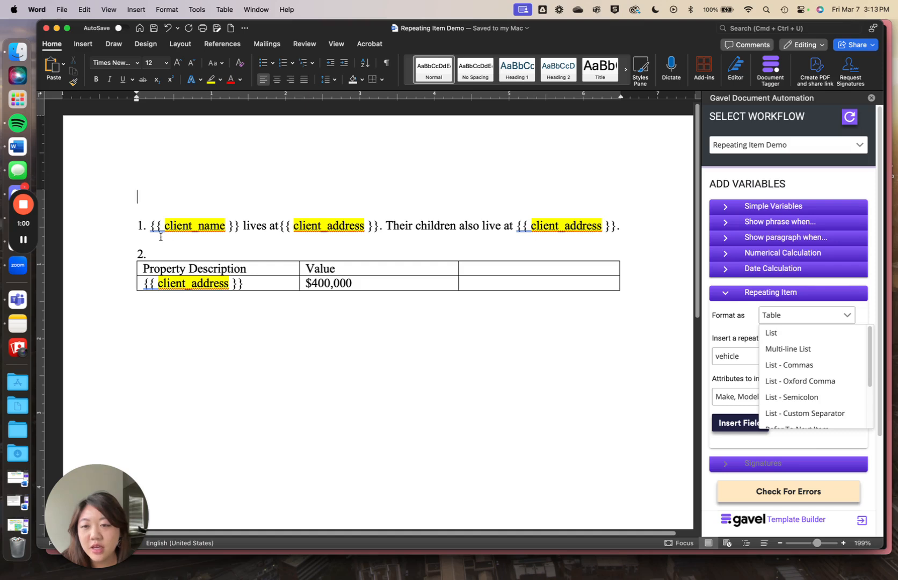
pyautogui.click(281, 225)
pyautogui.click(402, 226)
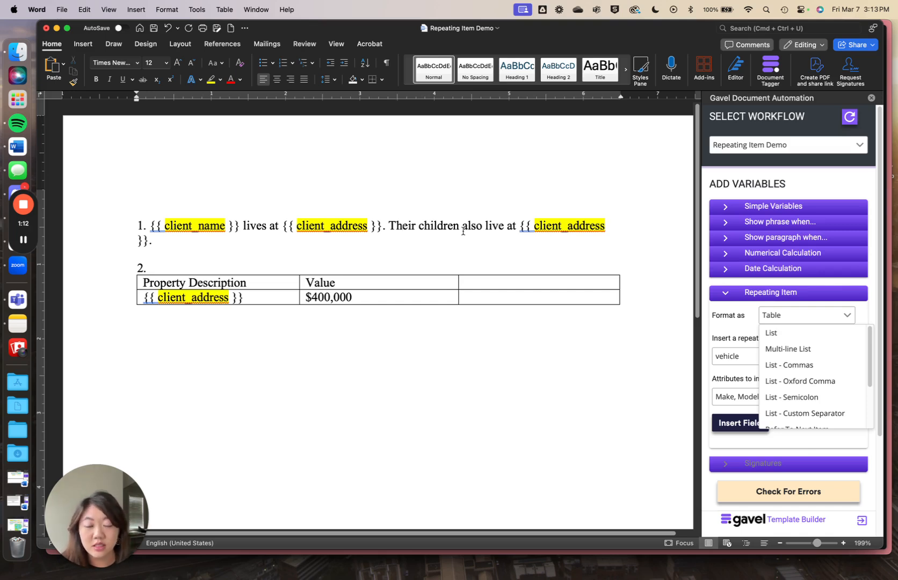
# - Insert the children repeating field as a List with the Name and Date of Birth attributes on the blank line above item 1
pyautogui.click(143, 192)
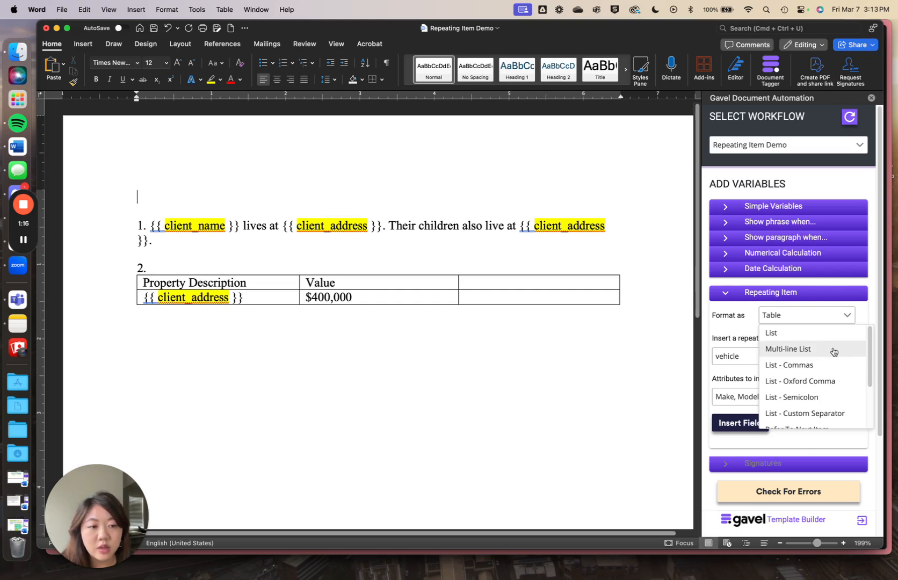
pyautogui.click(801, 339)
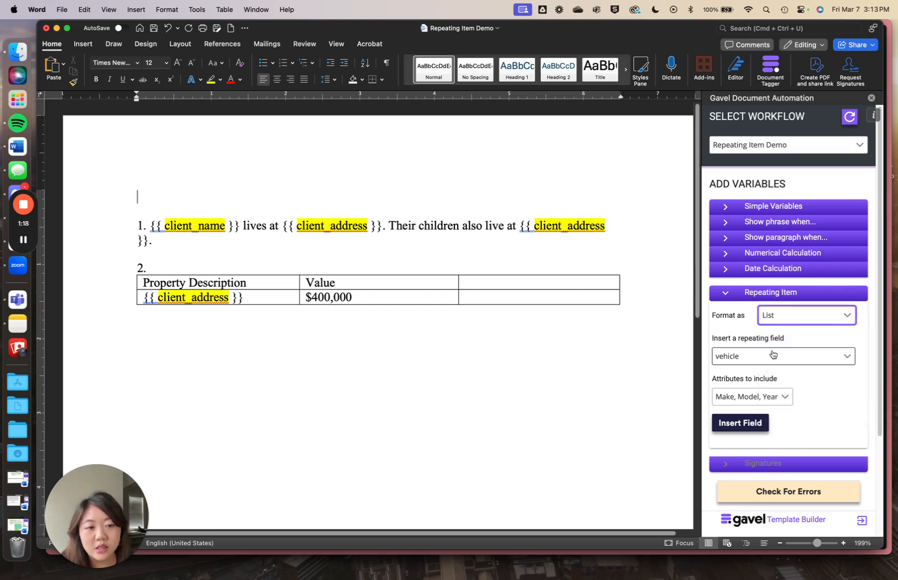
pyautogui.click(771, 356)
pyautogui.click(752, 399)
pyautogui.click(766, 400)
pyautogui.click(722, 441)
pyautogui.click(763, 456)
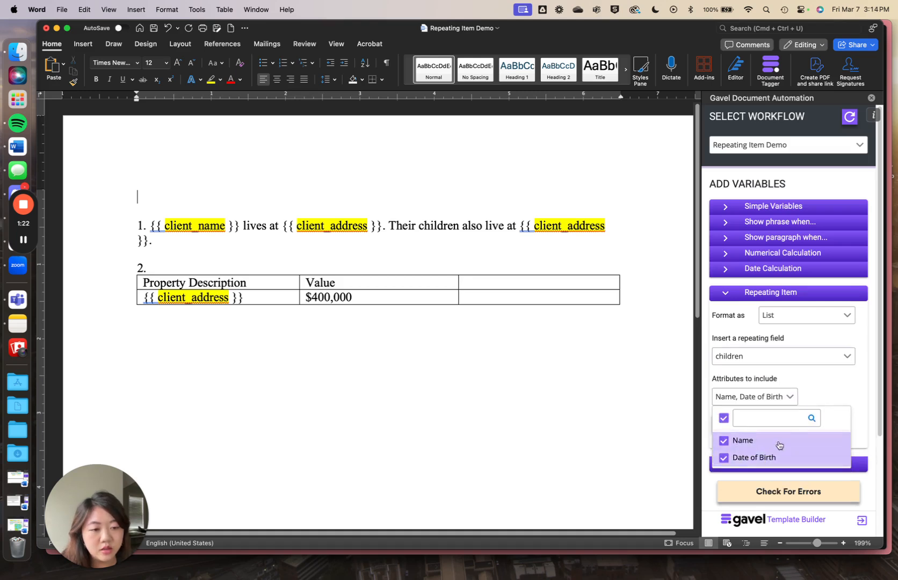
pyautogui.click(841, 382)
pyautogui.click(744, 425)
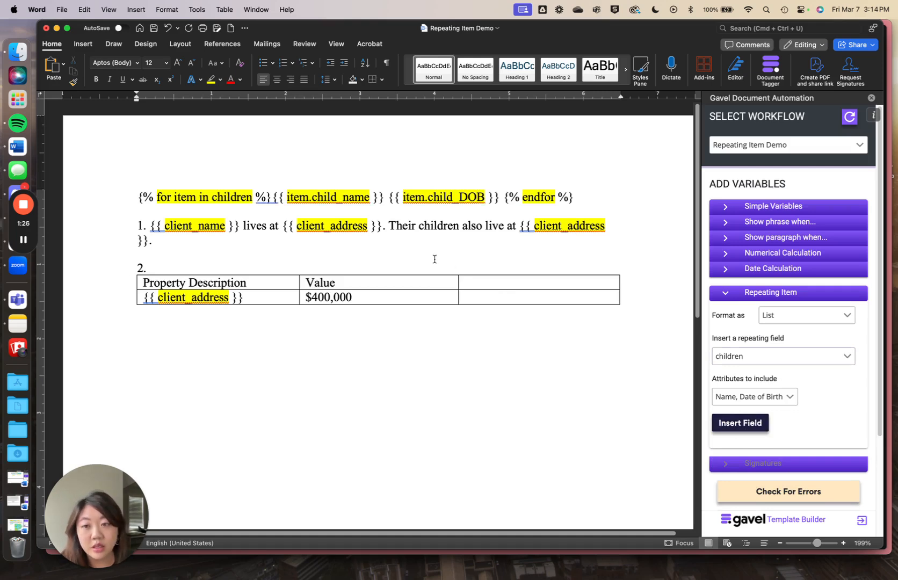
# - Add a comma after "Their children" and move the children loop there, in line with "also live at"
pyautogui.click(460, 226)
pyautogui.write(',')
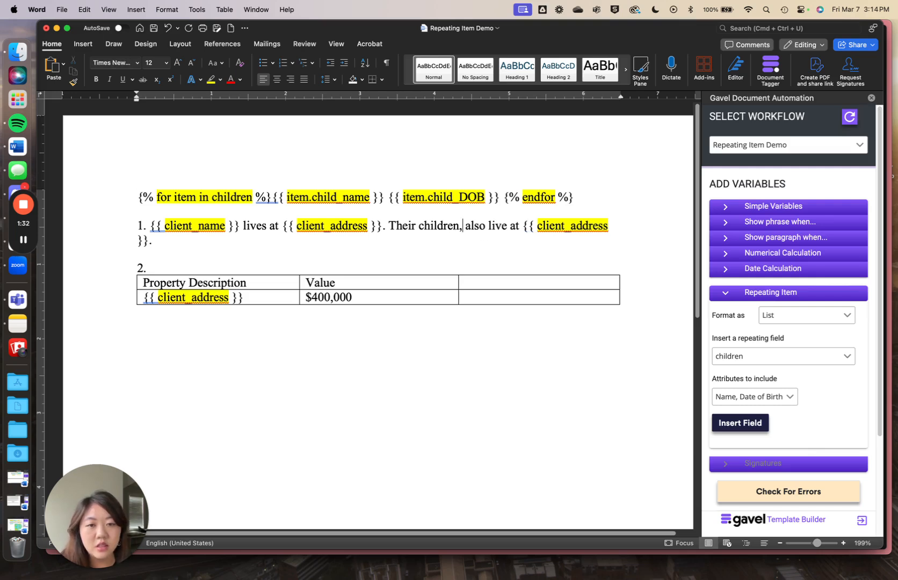
pyautogui.moveTo(136, 195); pyautogui.dragTo(465, 226)
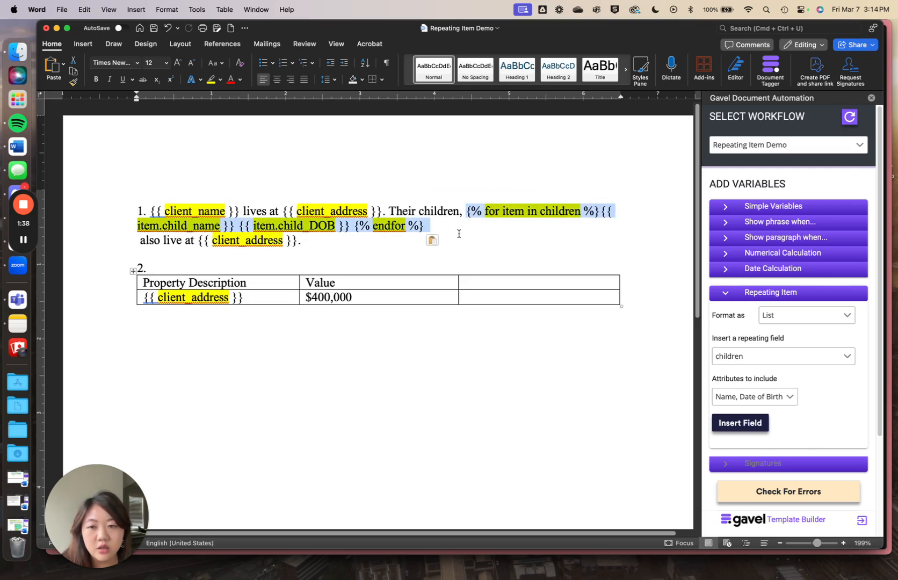
pyautogui.click(140, 241)
pyautogui.press('BackSpace')
pyautogui.press('BackSpace')
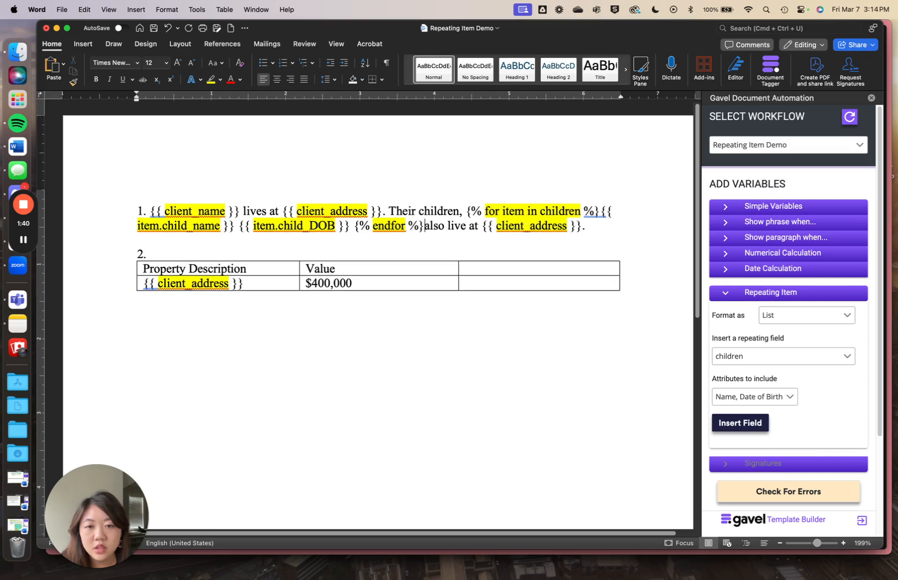
# - Add the text ", born on" between the item.child_name and item.child_DOB variables in the children loop
pyautogui.click(234, 226)
pyautogui.write(', born at')
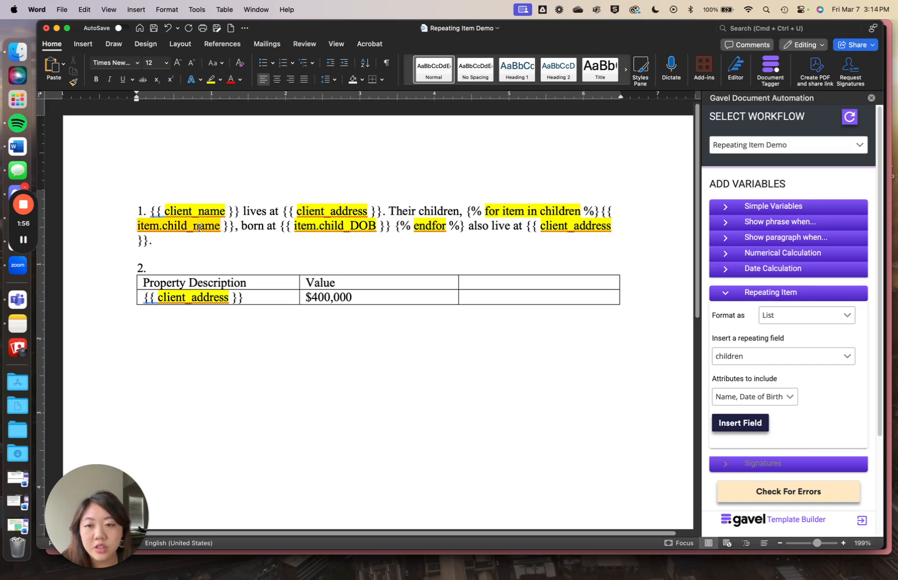
pyautogui.click(275, 226)
pyautogui.press('BackSpace')
pyautogui.press('BackSpace')
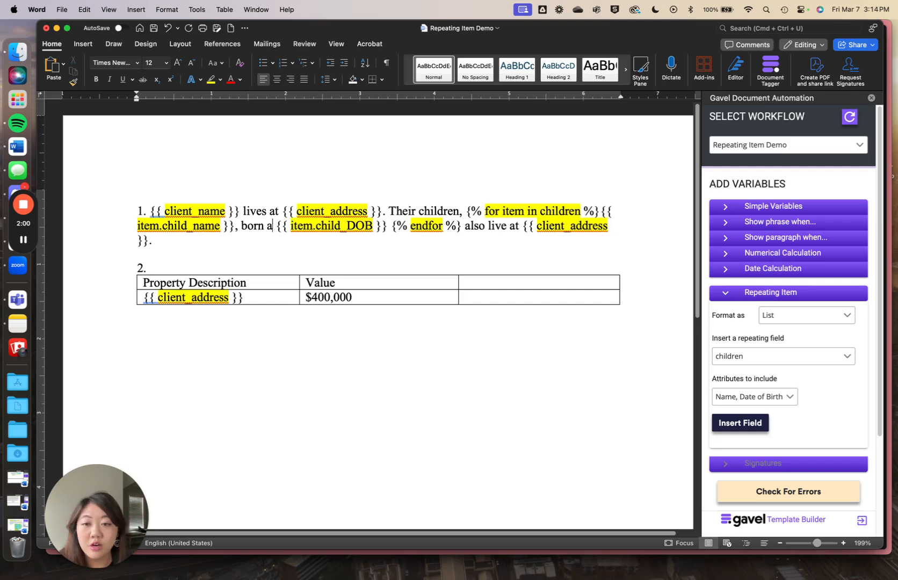
pyautogui.write('on')
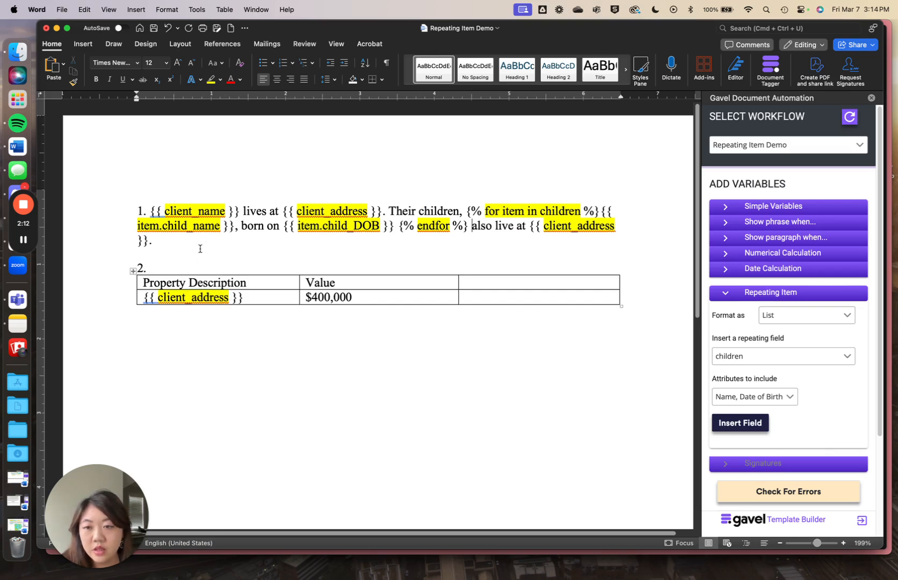
pyautogui.click(187, 240)
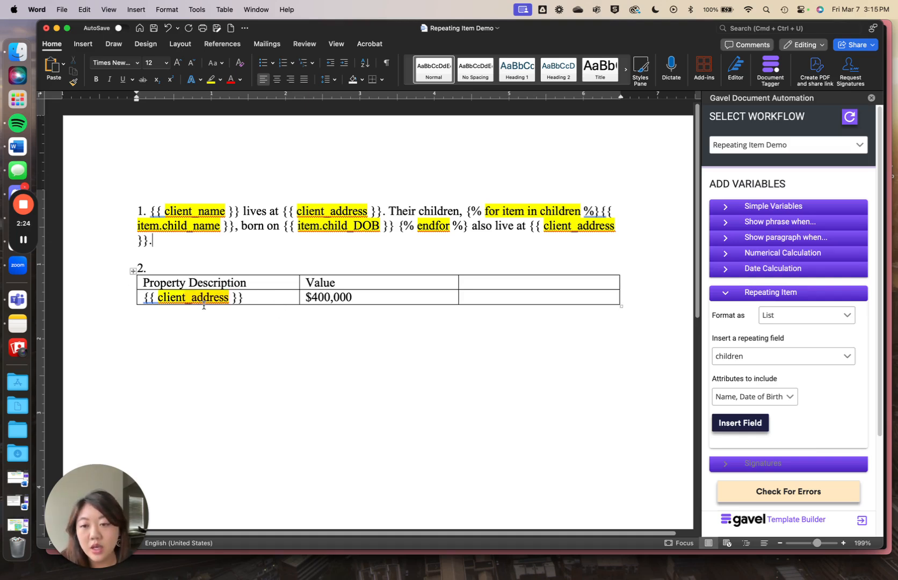
# - Add three empty rows below the $400,000 row of the property table
pyautogui.click(250, 298)
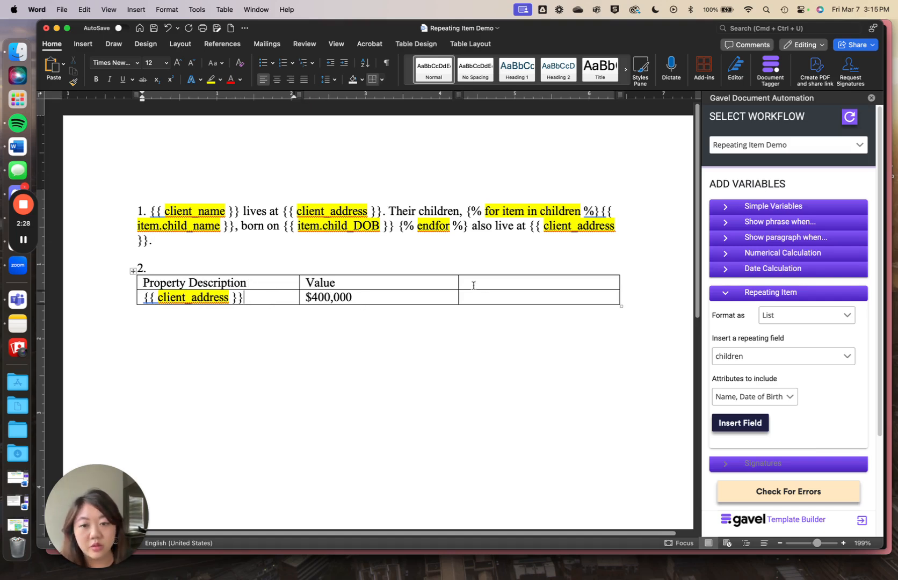
pyautogui.click(386, 295)
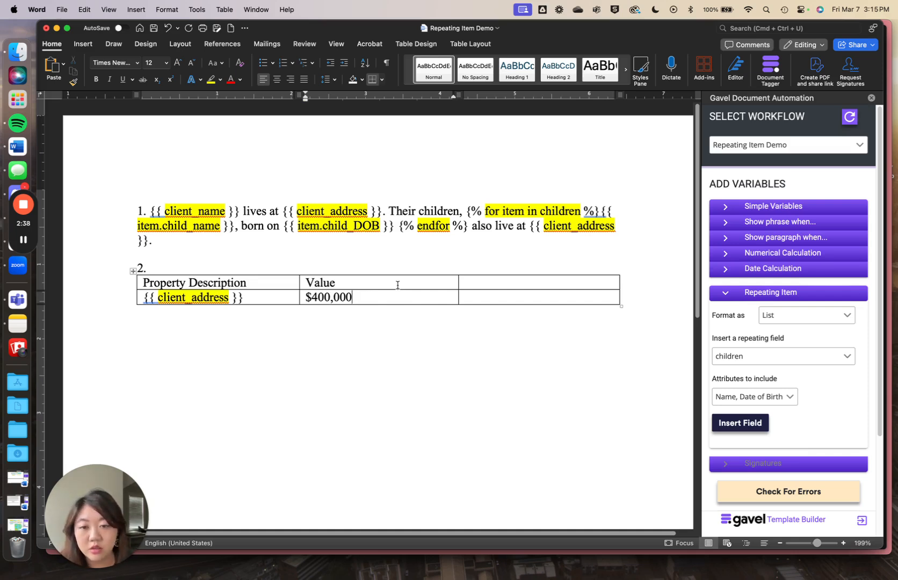
pyautogui.rightClick(381, 301)
pyautogui.click(362, 298)
pyautogui.rightClick(362, 296)
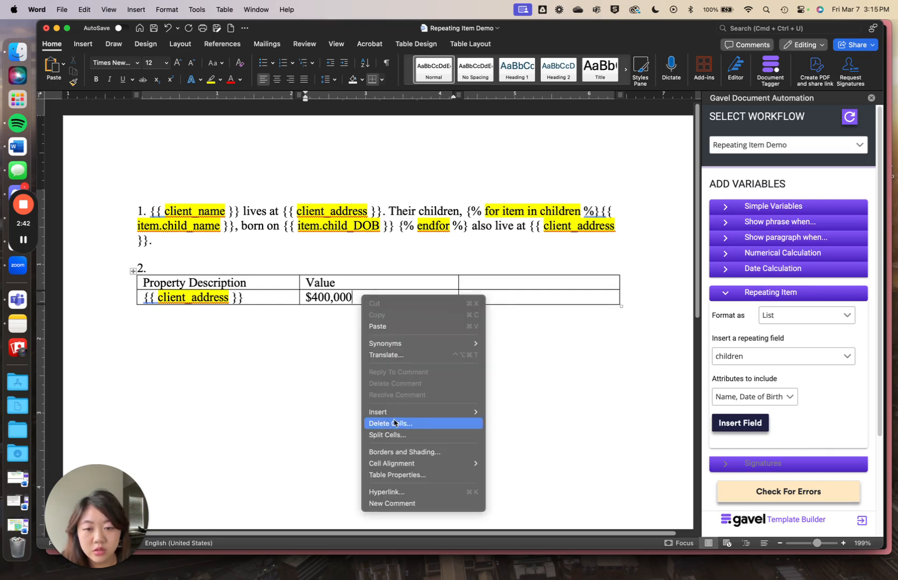
pyautogui.moveTo(475, 412)
pyautogui.click(509, 446)
pyautogui.click(380, 315)
pyautogui.rightClick(381, 314)
pyautogui.moveTo(473, 429)
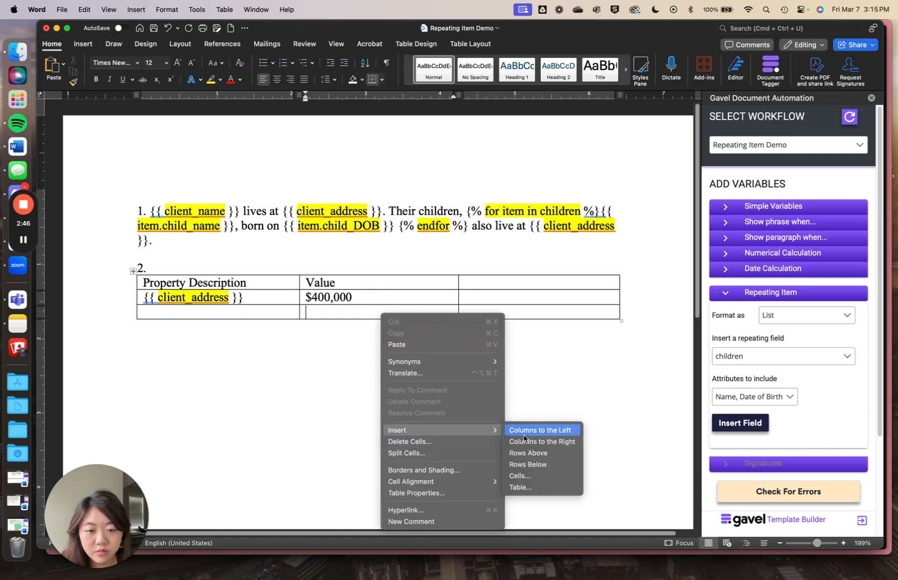
pyautogui.click(521, 463)
pyautogui.click(330, 331)
pyautogui.rightClick(329, 330)
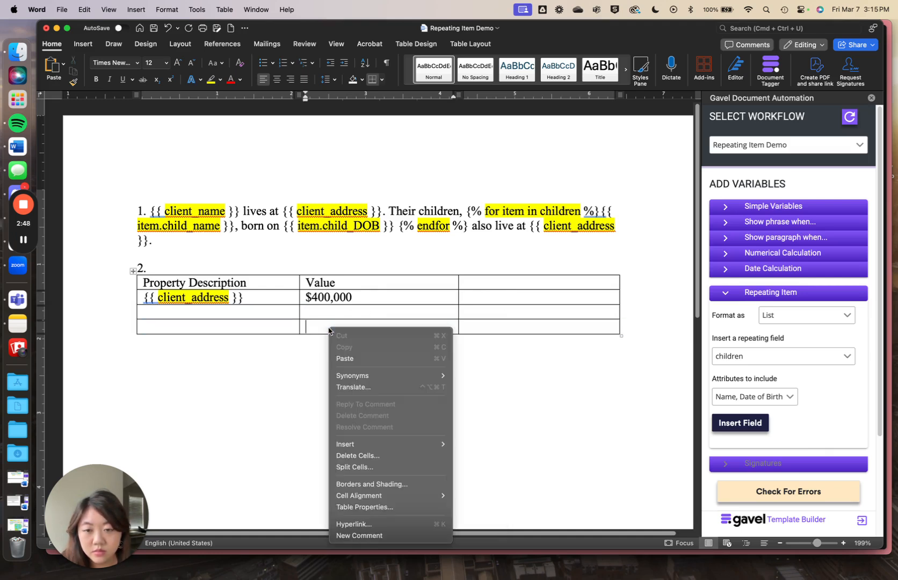
pyautogui.moveTo(408, 443)
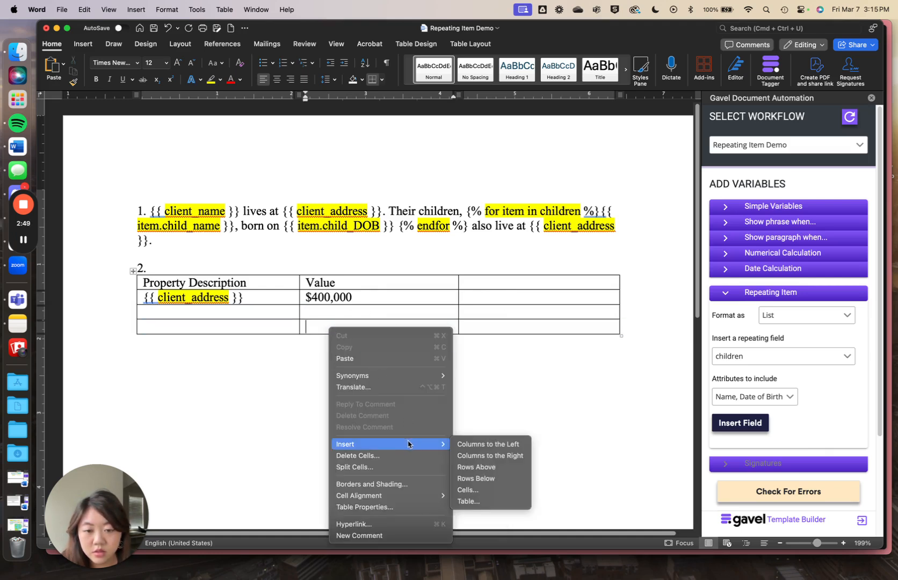
pyautogui.click(486, 481)
# - Add a blank line below the property table and set up the vehicle repeating field as a Table with Make, Model and Year
pyautogui.click(290, 369)
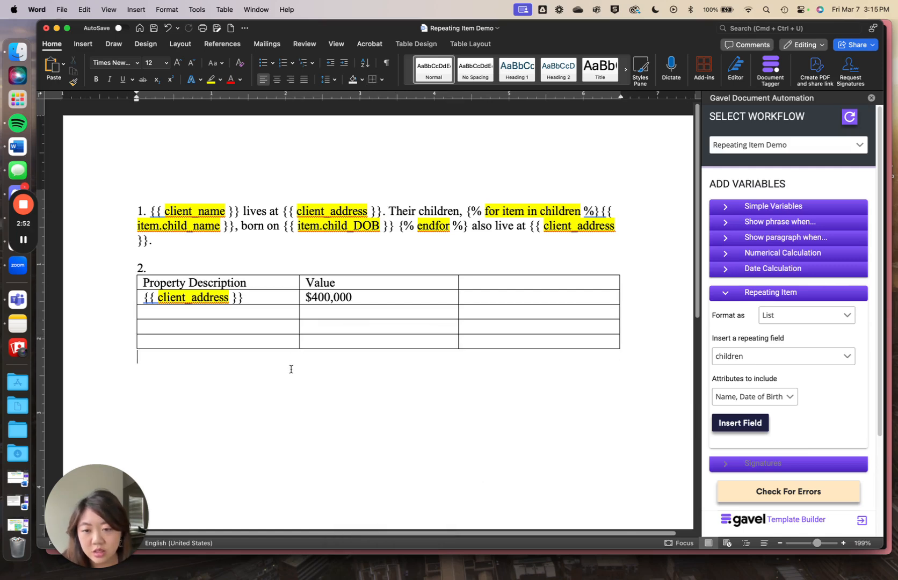
pyautogui.press('Return')
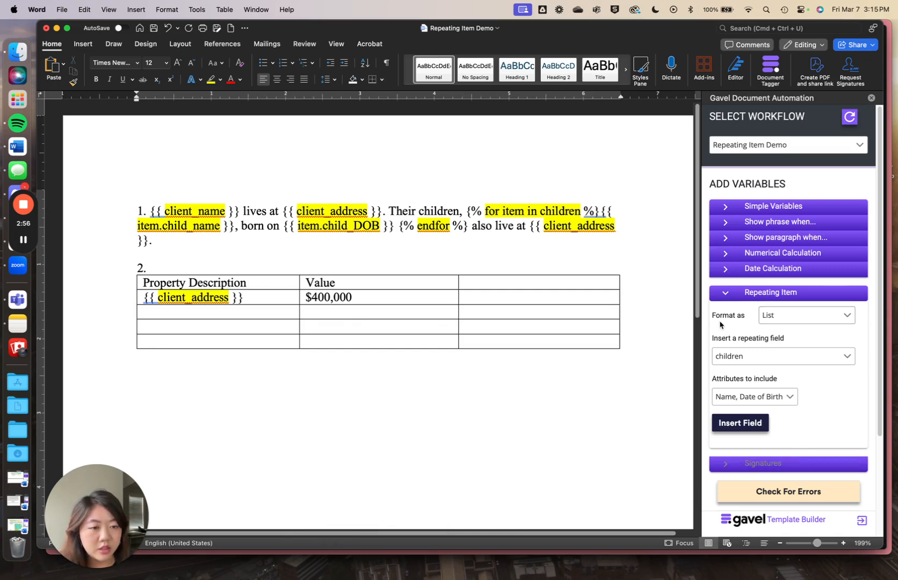
pyautogui.click(782, 317)
pyautogui.scroll(-4, 788, 370)
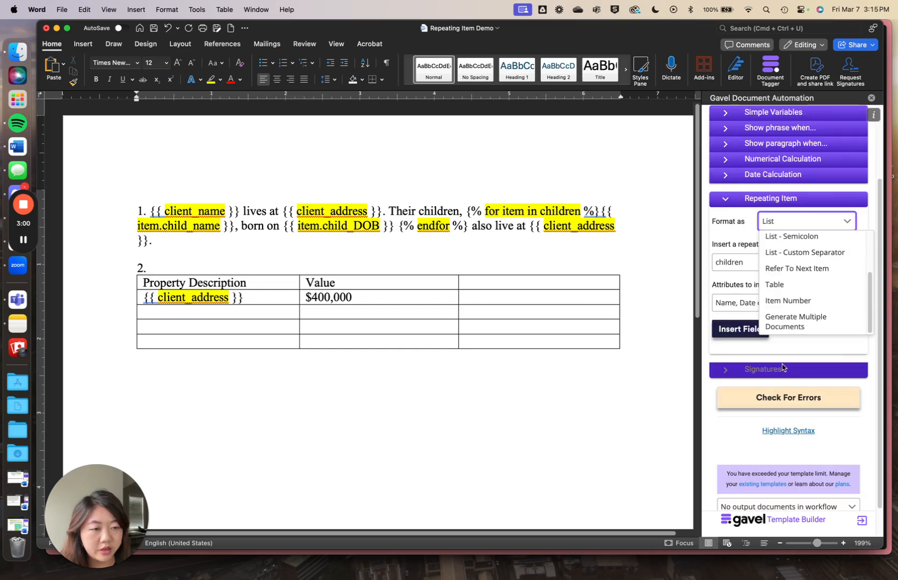
pyautogui.click(776, 286)
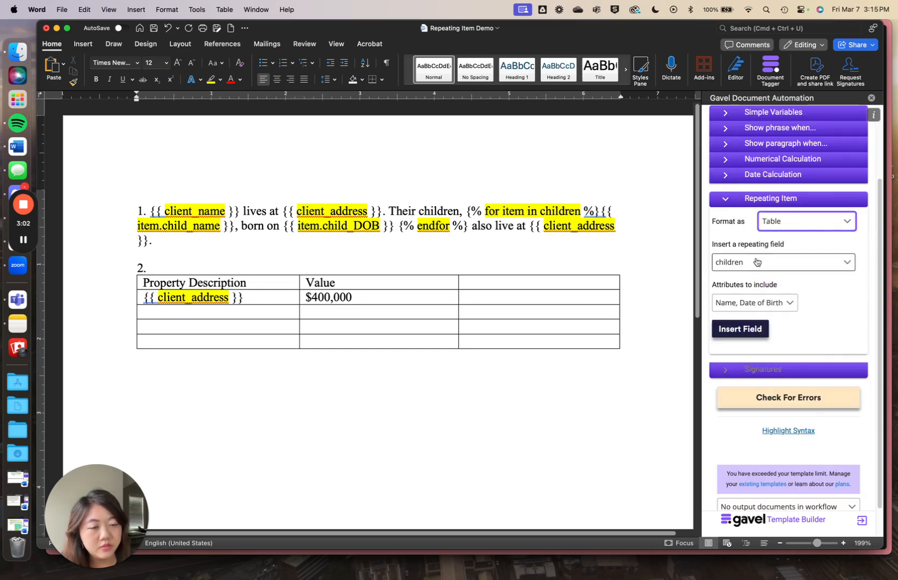
pyautogui.click(757, 261)
pyautogui.click(738, 319)
pyautogui.click(773, 302)
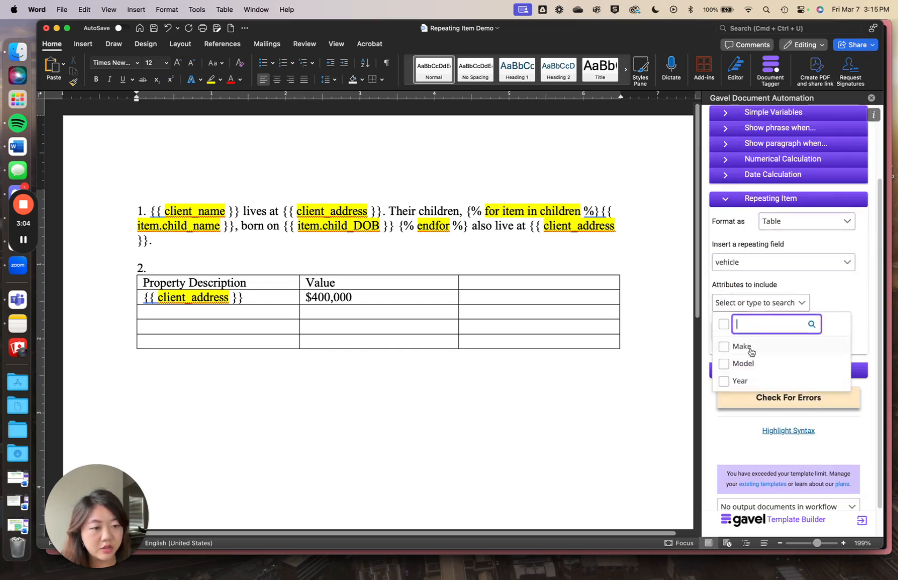
pyautogui.click(724, 347)
pyautogui.click(724, 363)
pyautogui.click(723, 380)
pyautogui.scroll(4, 725, 381)
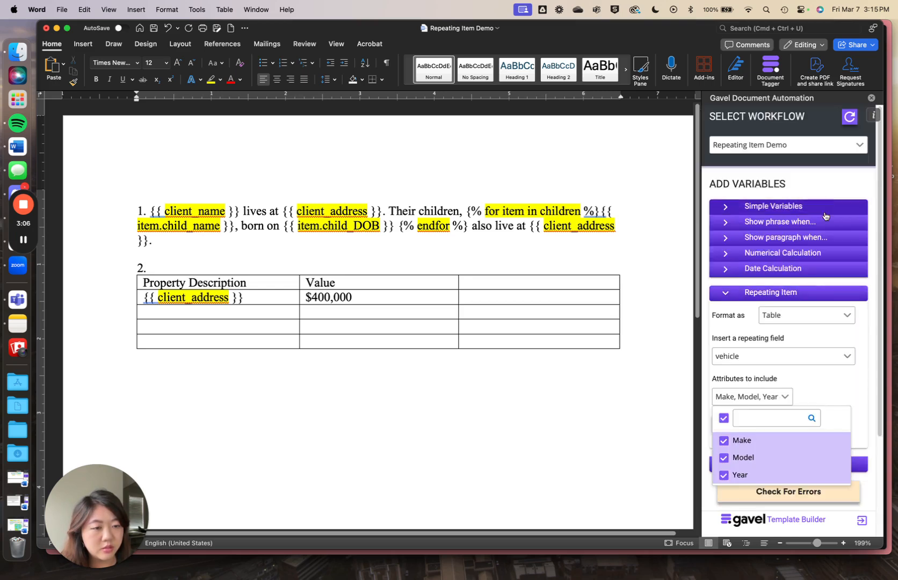
# - Refresh the variables of the Repeating Item Demo workflow and check the repeating item's field and attribute settings
pyautogui.click(849, 117)
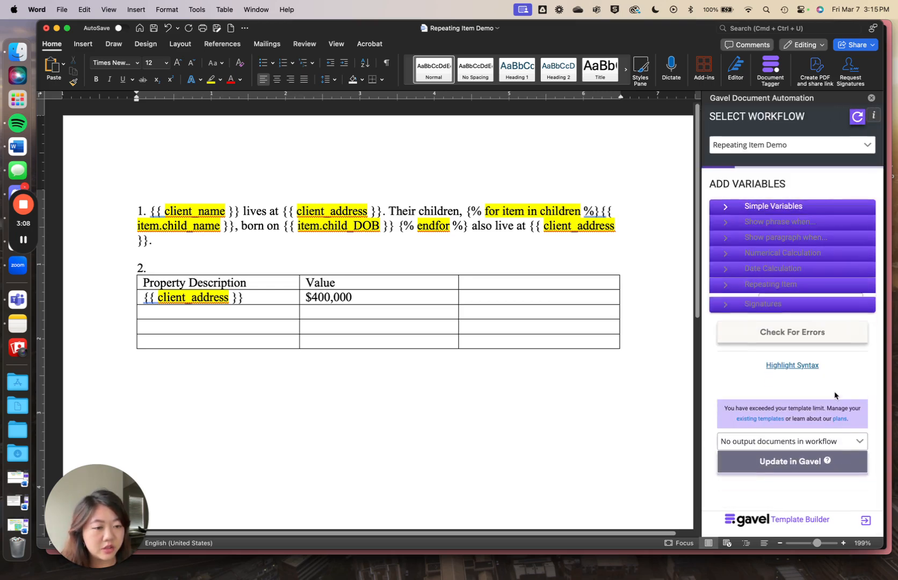
pyautogui.click(738, 287)
pyautogui.scroll(-3, 737, 303)
pyautogui.click(752, 299)
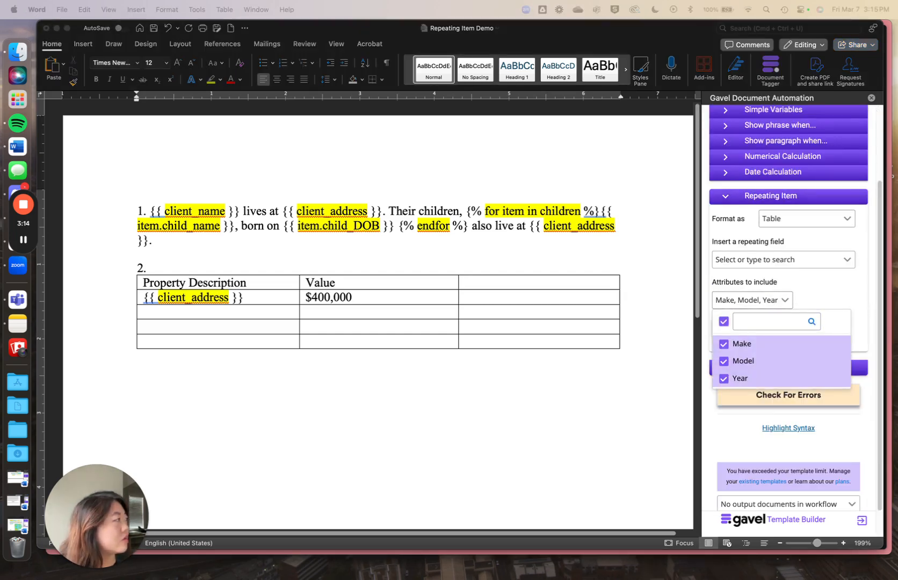
pyautogui.click(830, 134)
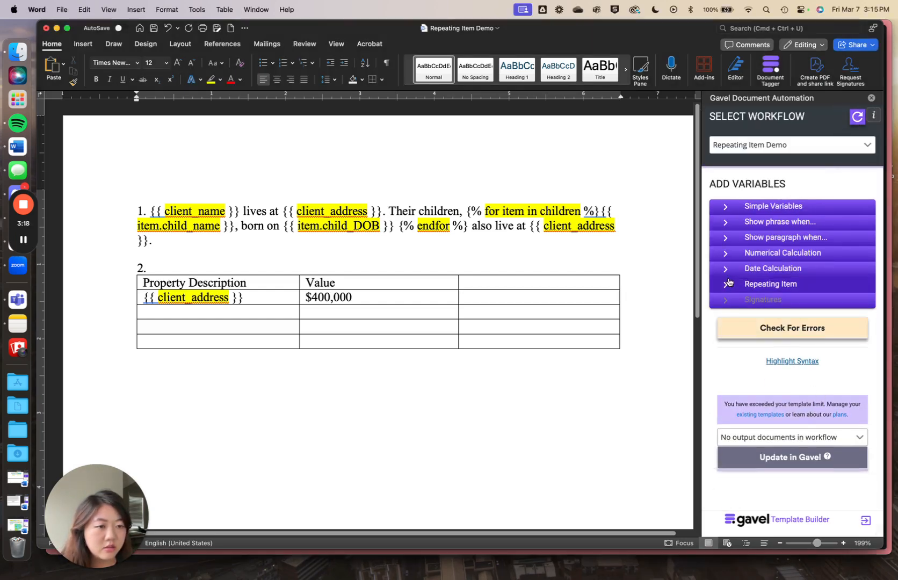
# - Review the repeating item's attribute choices and reload the workflow's variables to pick up recent changes
pyautogui.click(778, 397)
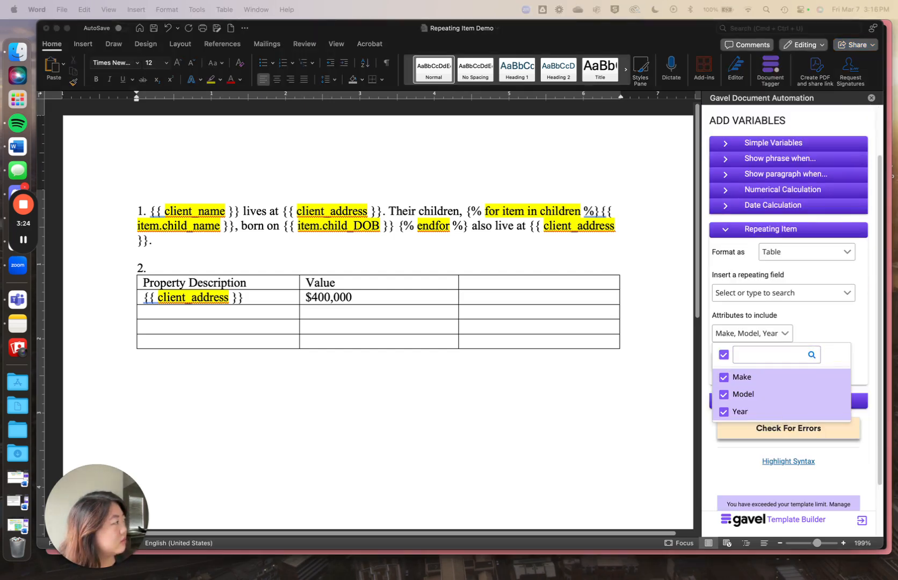
pyautogui.click(834, 126)
pyautogui.scroll(3, 834, 126)
pyautogui.click(847, 118)
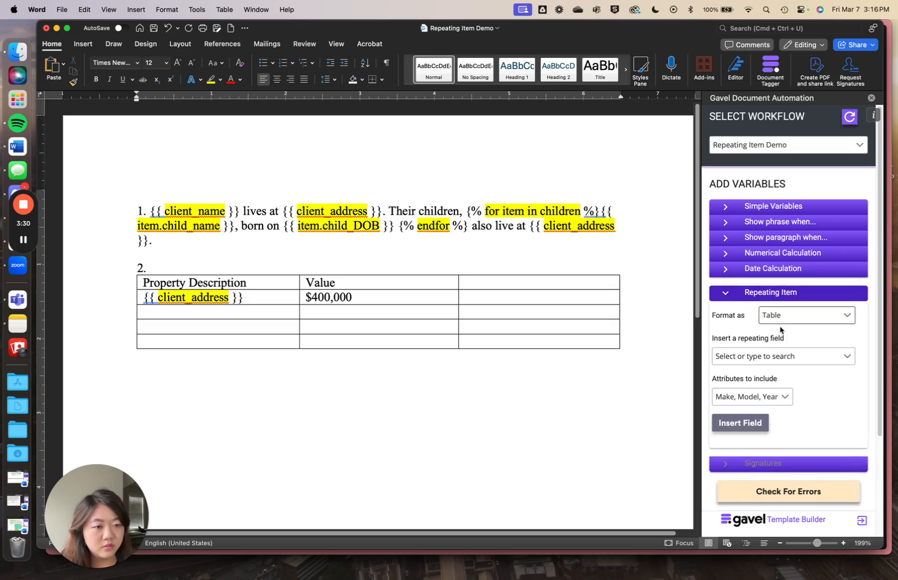
# - Choose vehicle as the repeating field in Table format and include its Value attribute
pyautogui.click(768, 396)
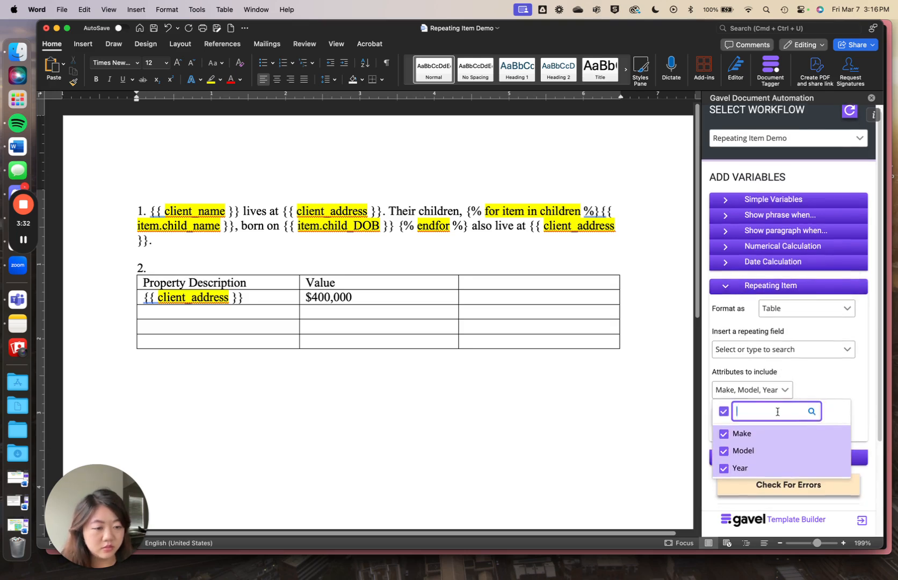
pyautogui.write('Value')
pyautogui.click(773, 365)
pyautogui.click(773, 351)
pyautogui.click(744, 407)
pyautogui.click(774, 401)
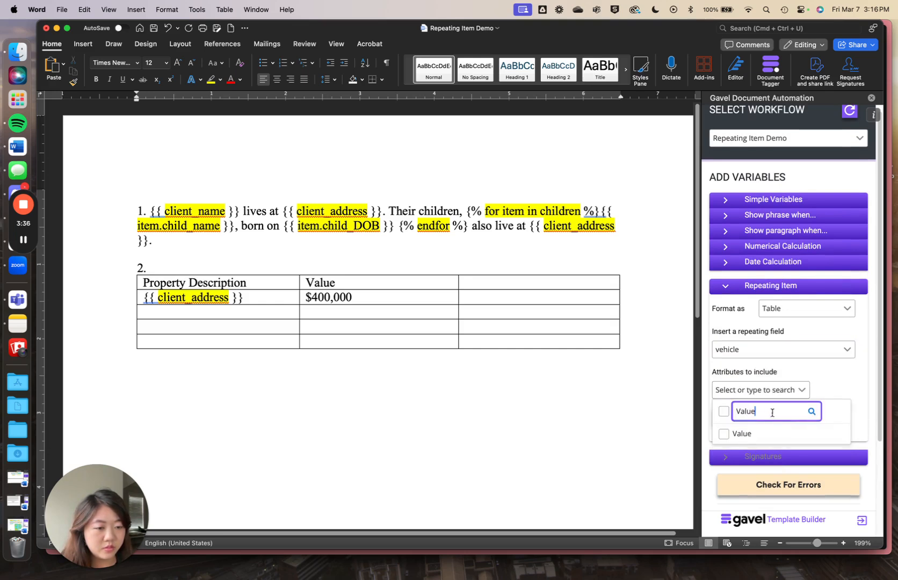
pyautogui.click(728, 432)
pyautogui.click(833, 385)
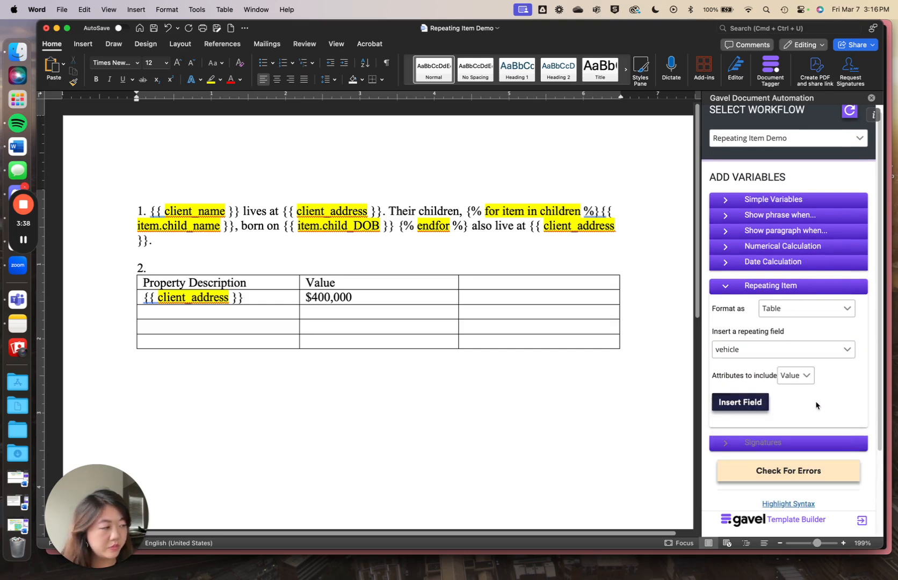
# - Add Make, Model and Year to the vehicle attributes included alongside Value
pyautogui.click(781, 376)
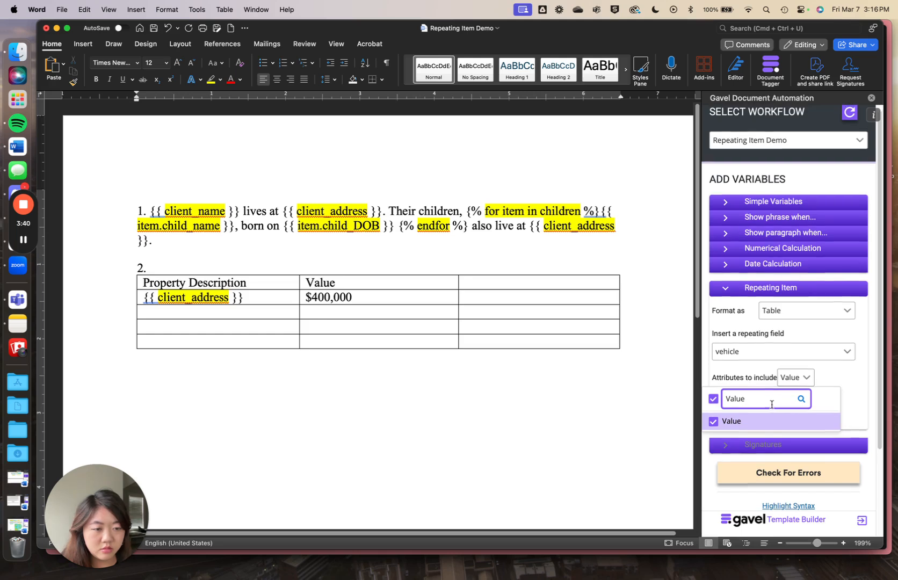
pyautogui.press('BackSpace')
pyautogui.press('BackSpace')
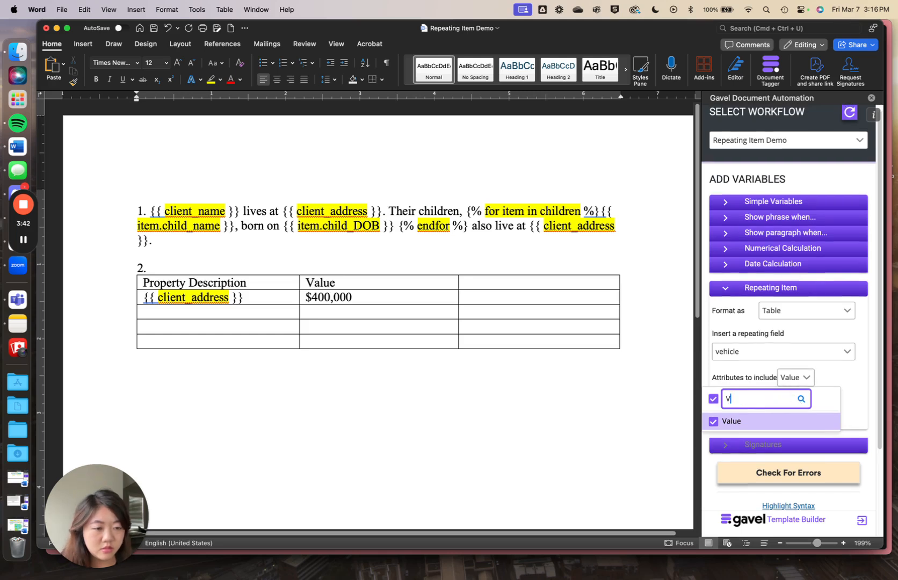
pyautogui.press('BackSpace')
pyautogui.click(713, 421)
pyautogui.click(713, 438)
pyautogui.click(713, 455)
pyautogui.click(754, 366)
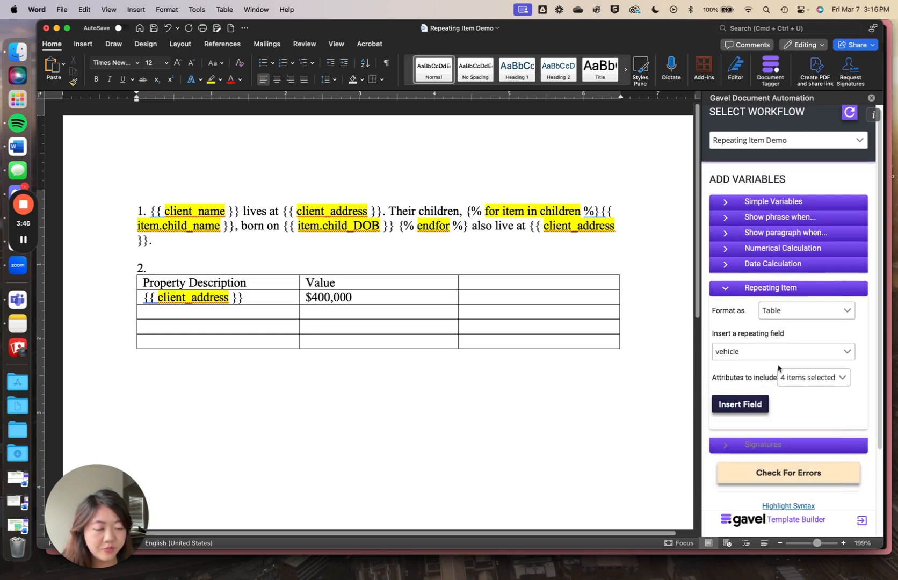
# - Insert the vehicle repeating table with its four attributes on a new line below the property table
pyautogui.click(290, 366)
pyautogui.press('Return')
pyautogui.click(740, 404)
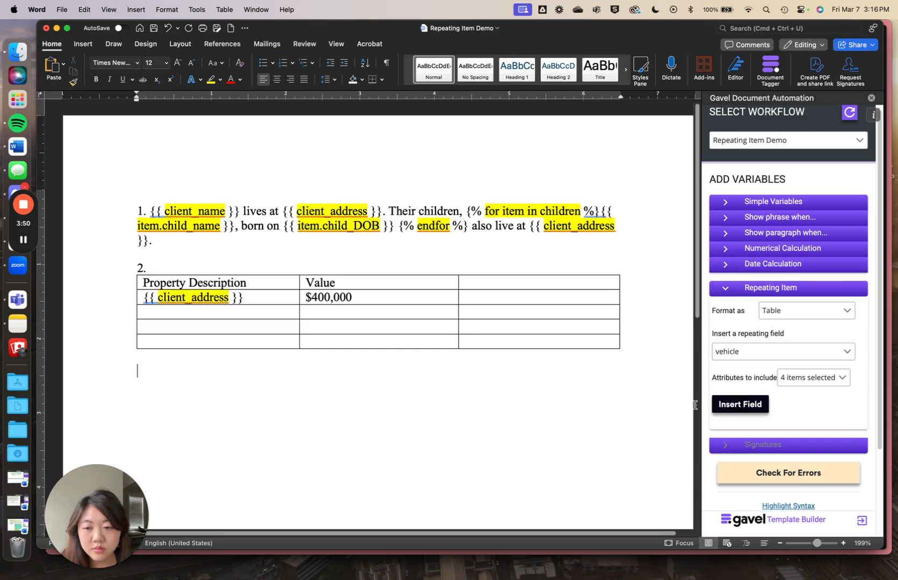
pyautogui.moveTo(542, 379); pyautogui.dragTo(565, 457)
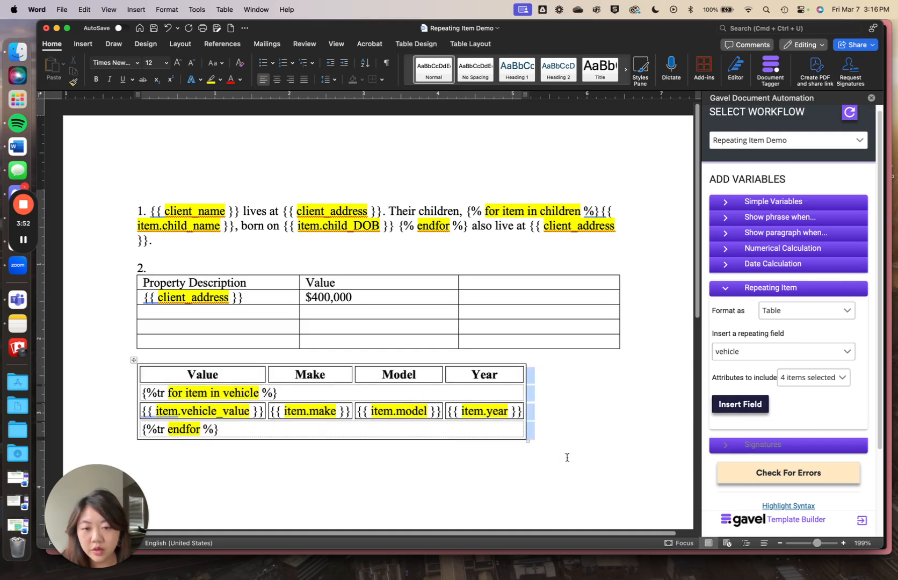
pyautogui.click(547, 392)
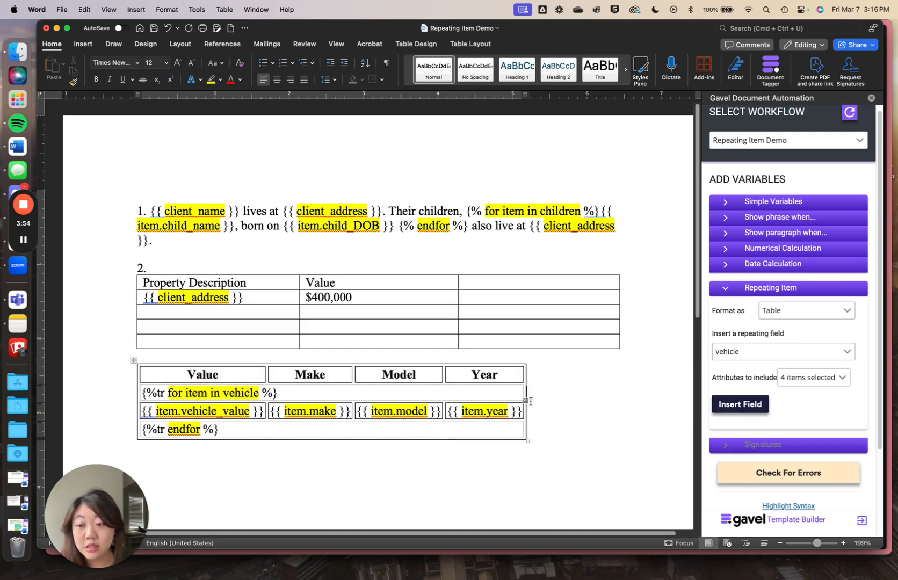
pyautogui.scroll(-1, 491, 345)
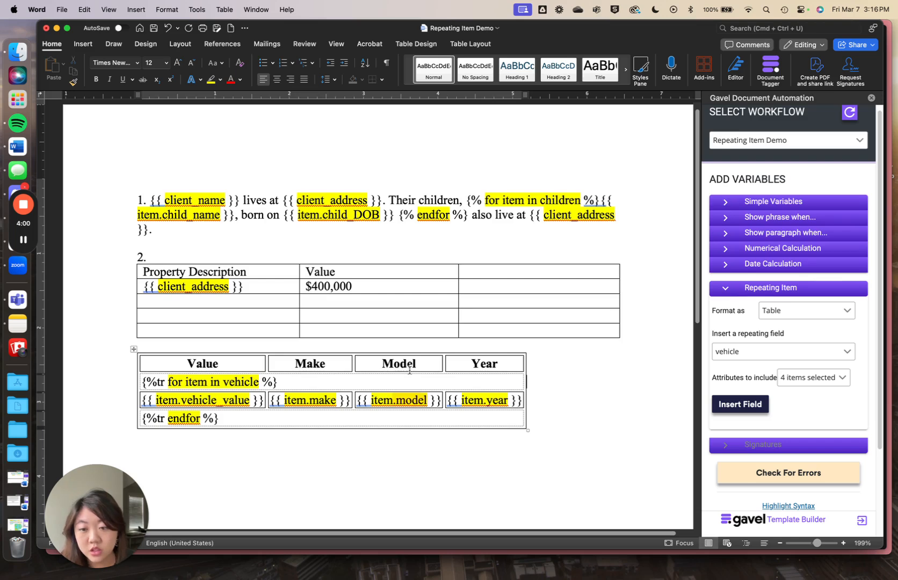
pyautogui.scroll(-4, 376, 377)
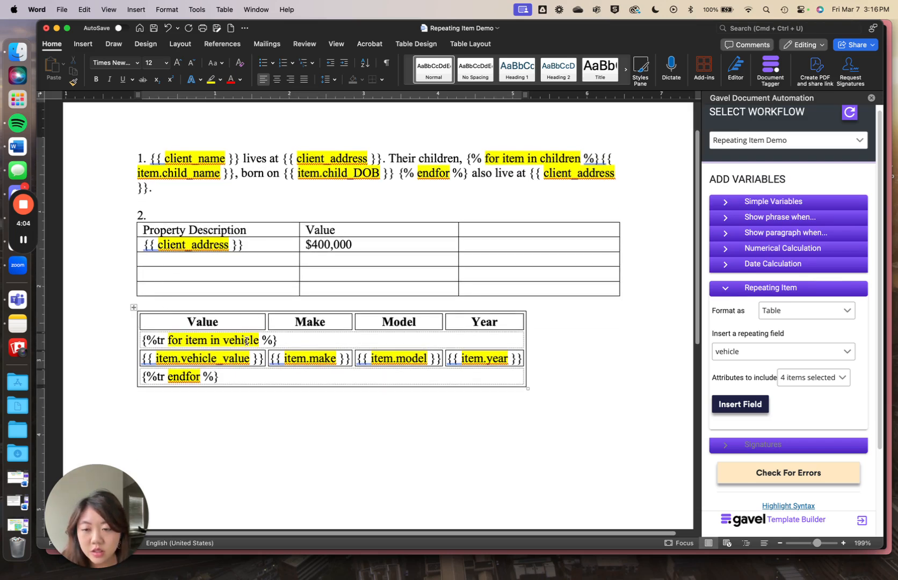
# - Move the {%tr for item in vehicle %} tag from the vehicle table into the property table's first empty row
pyautogui.moveTo(287, 341); pyautogui.dragTo(141, 345)
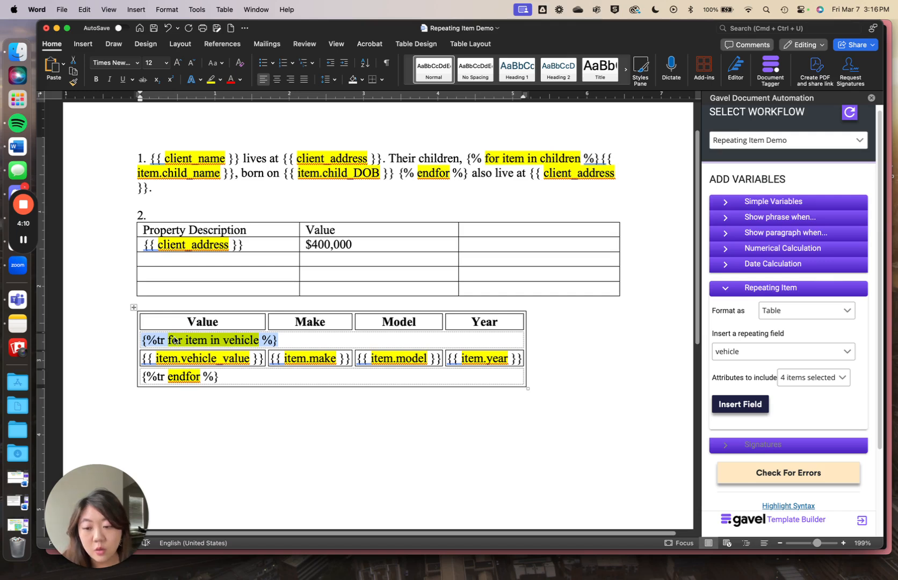
pyautogui.moveTo(187, 346); pyautogui.dragTo(195, 263)
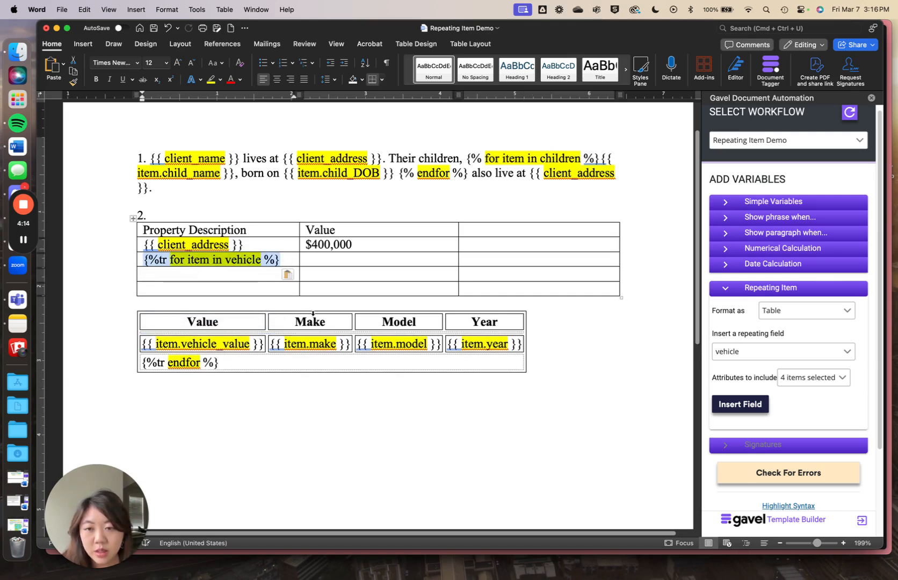
pyautogui.click(289, 260)
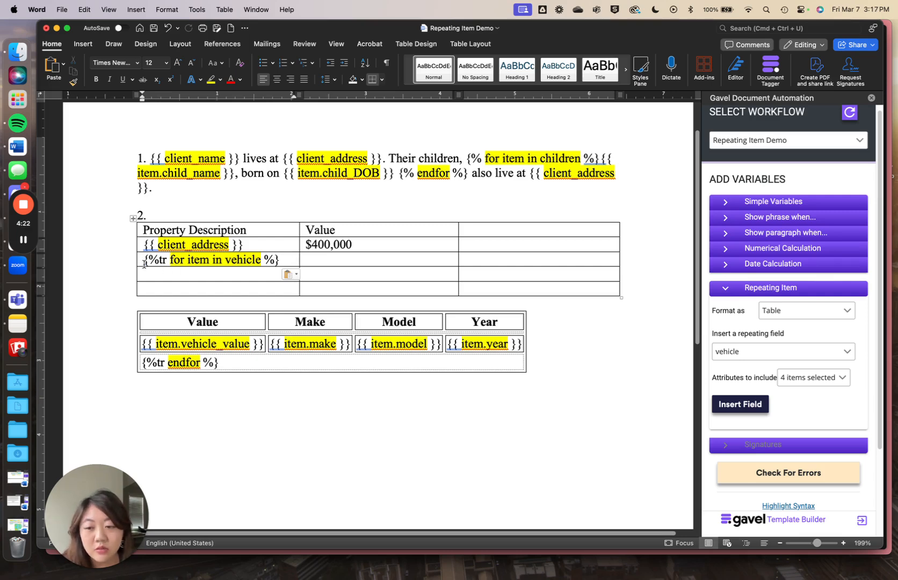
# - Move the item.make, item.model and item.year variables into the Property Description cell below the vehicle loop's opening tag
pyautogui.click(255, 350)
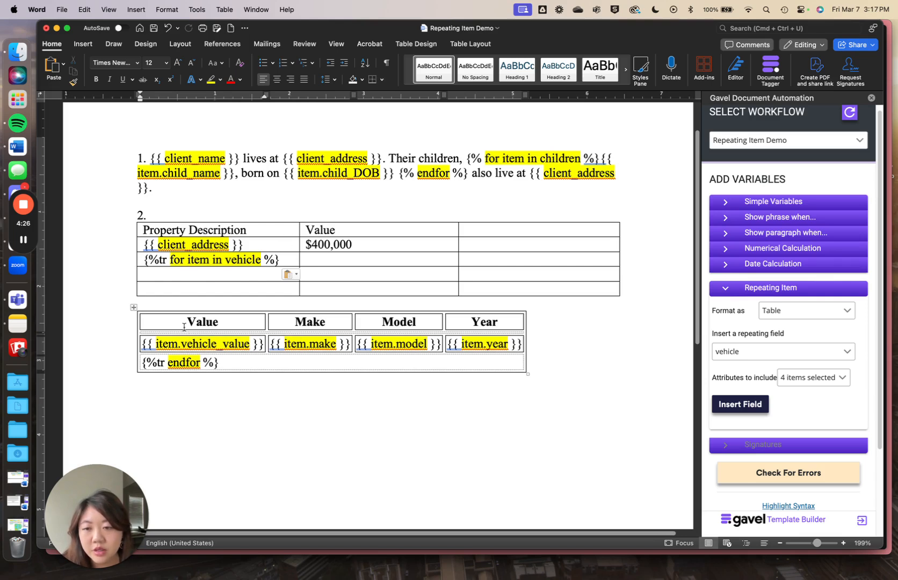
pyautogui.click(336, 343)
pyautogui.moveTo(351, 346); pyautogui.dragTo(176, 275)
pyautogui.moveTo(389, 343); pyautogui.dragTo(245, 277)
pyautogui.moveTo(418, 358); pyautogui.dragTo(276, 290)
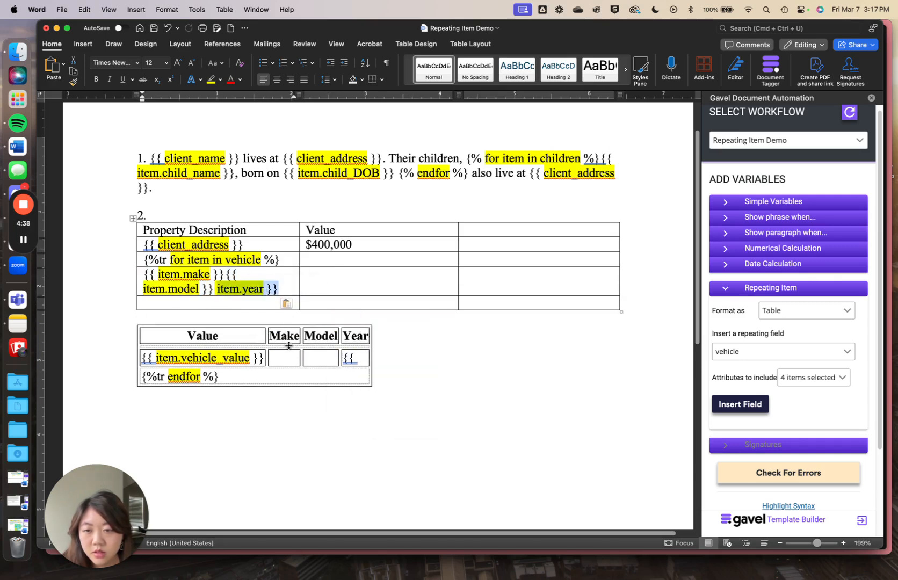
pyautogui.press('super+z')
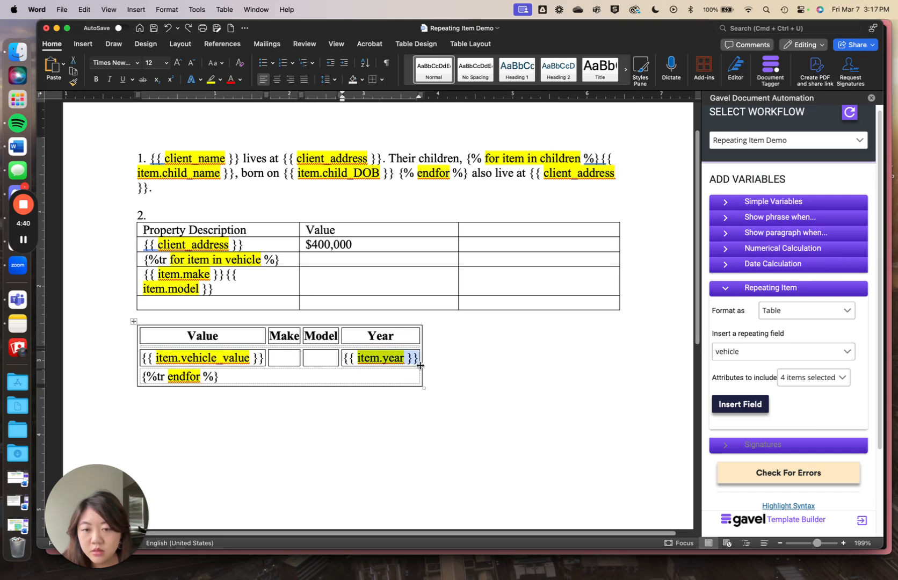
pyautogui.click(414, 360)
pyautogui.moveTo(415, 358); pyautogui.dragTo(225, 289)
# - Separate the item.make, item.model and item.year variables with commas
pyautogui.click(226, 275)
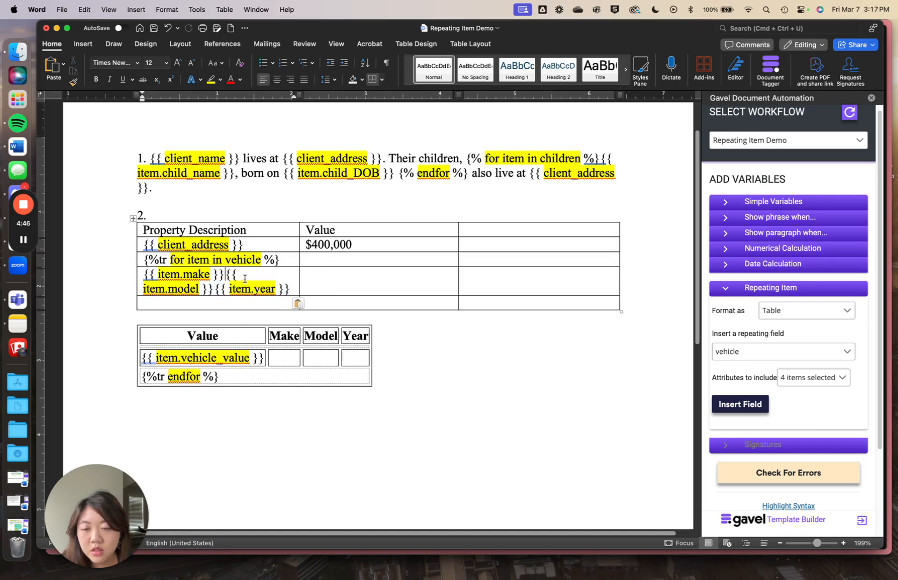
pyautogui.write(',')
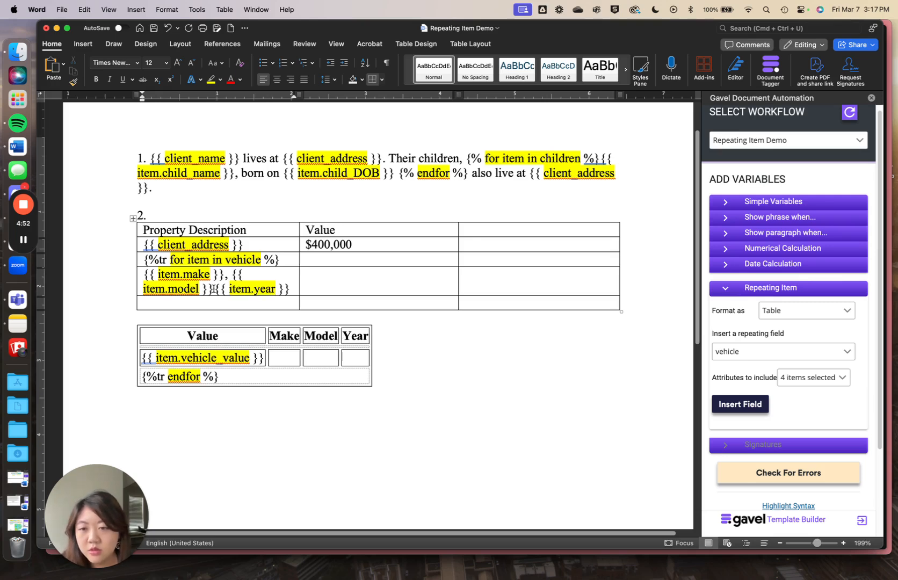
pyautogui.click(213, 288)
pyautogui.write(',')
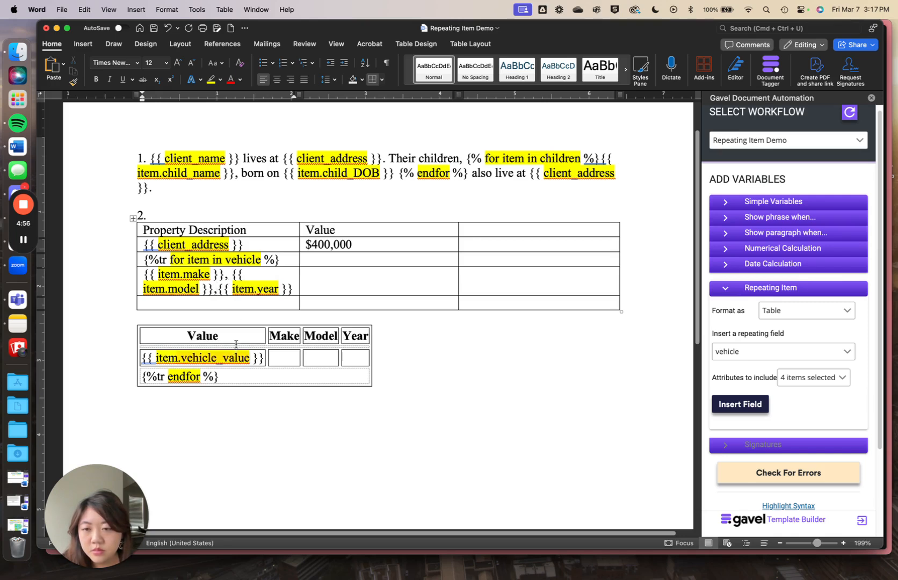
# - Move the item.vehicle_value variable into the Value column of the vehicle row and put a $ before it
pyautogui.click(264, 357)
pyautogui.moveTo(264, 358); pyautogui.dragTo(367, 285)
pyautogui.tripleClick(312, 282)
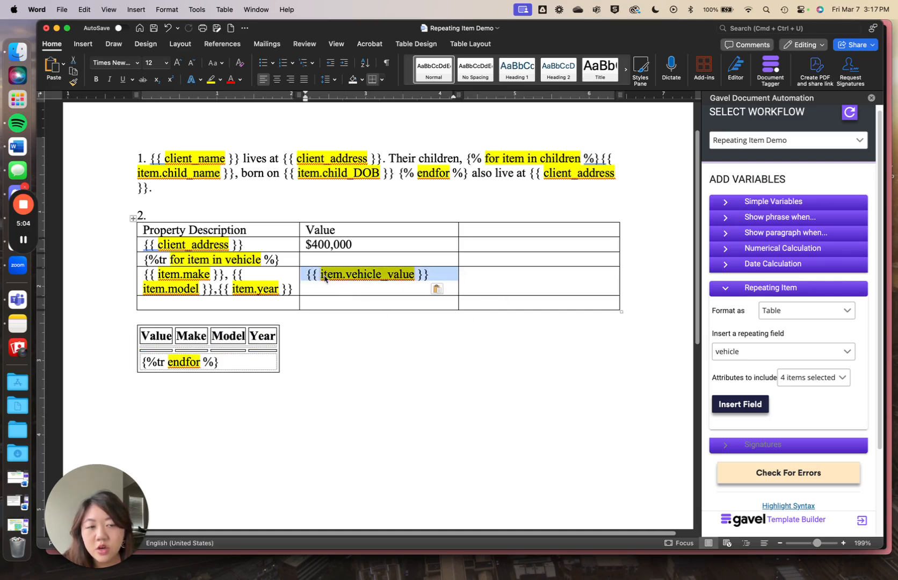
pyautogui.click(307, 278)
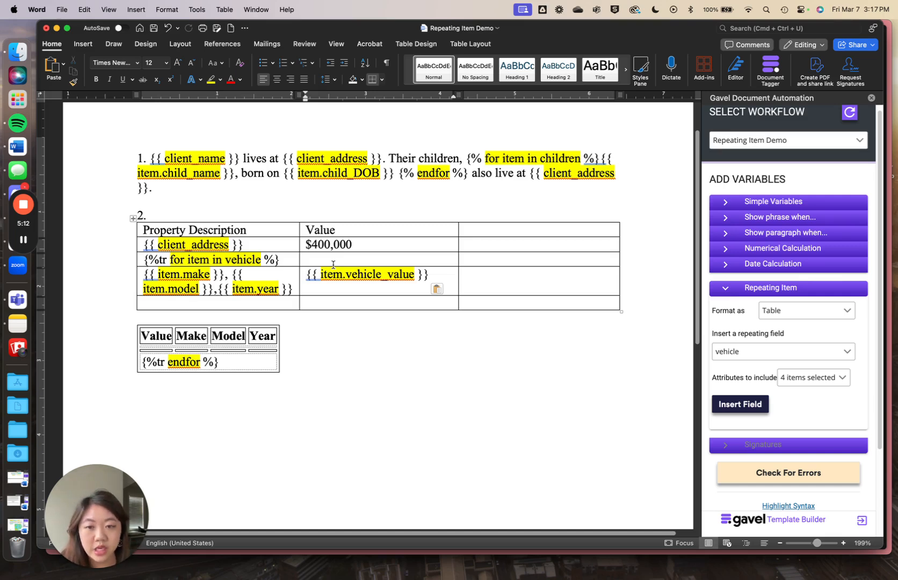
pyautogui.write('$')
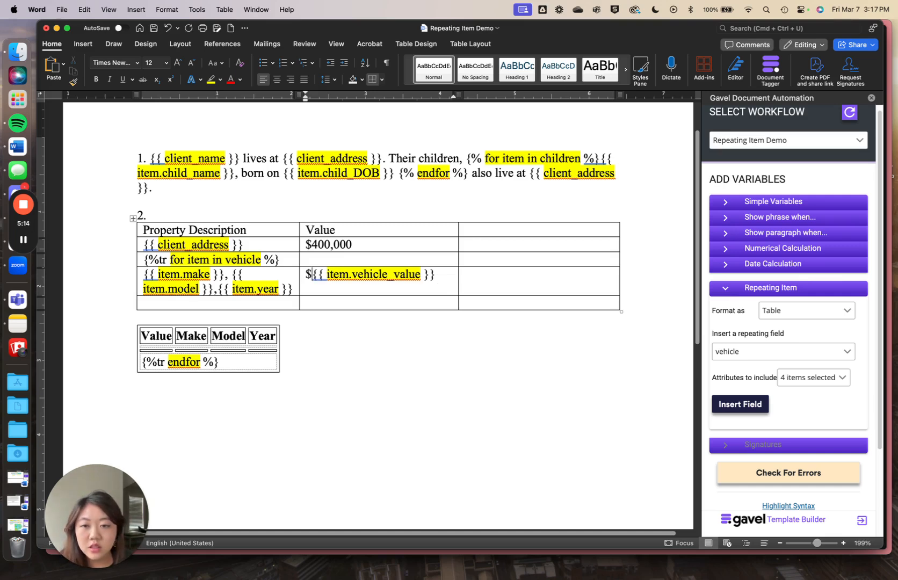
# - Move the {%tr endfor %} tag into the first cell of the property table's last row
pyautogui.click(282, 318)
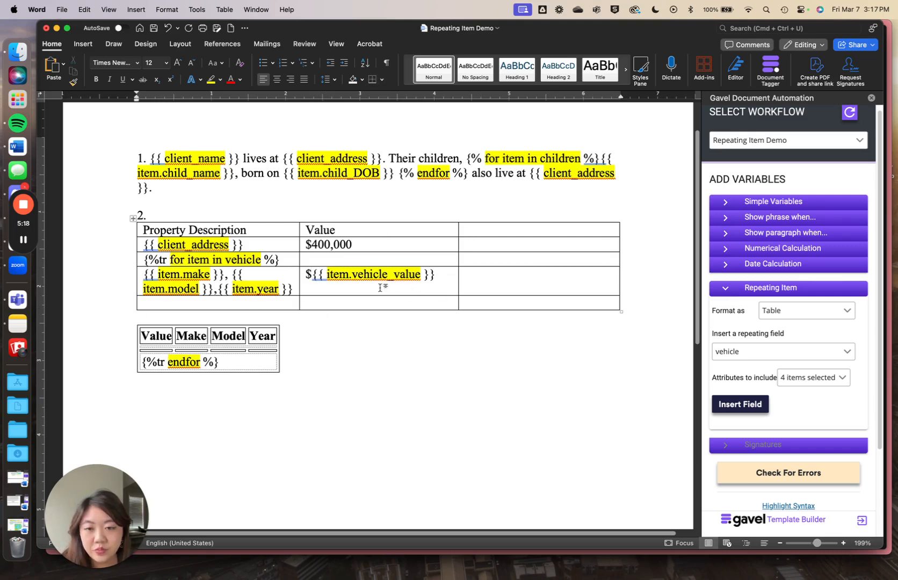
pyautogui.click(212, 367)
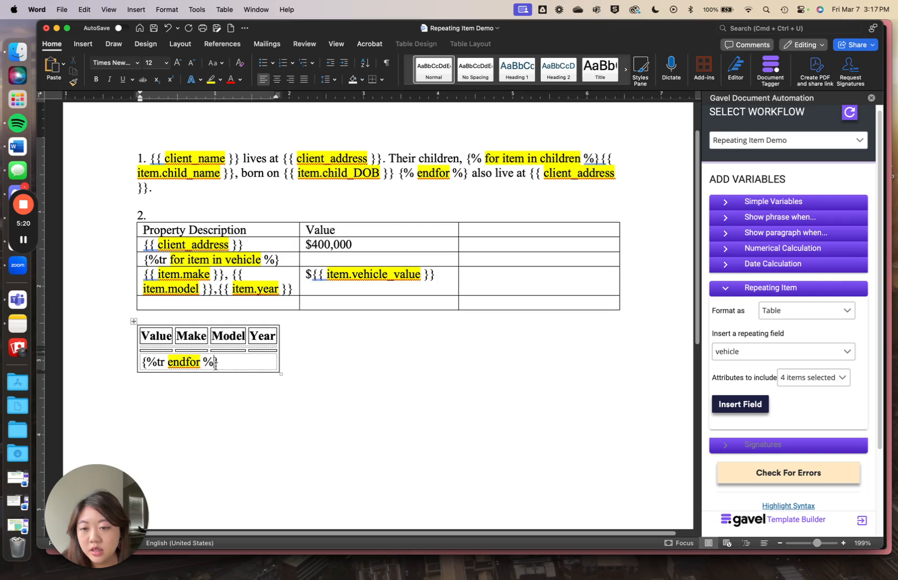
pyautogui.moveTo(230, 364); pyautogui.dragTo(161, 303)
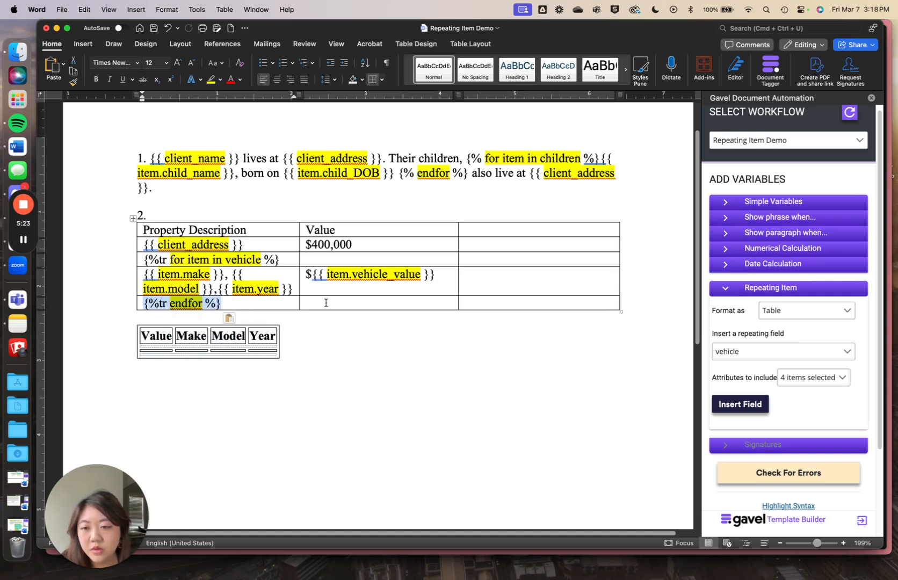
pyautogui.click(262, 303)
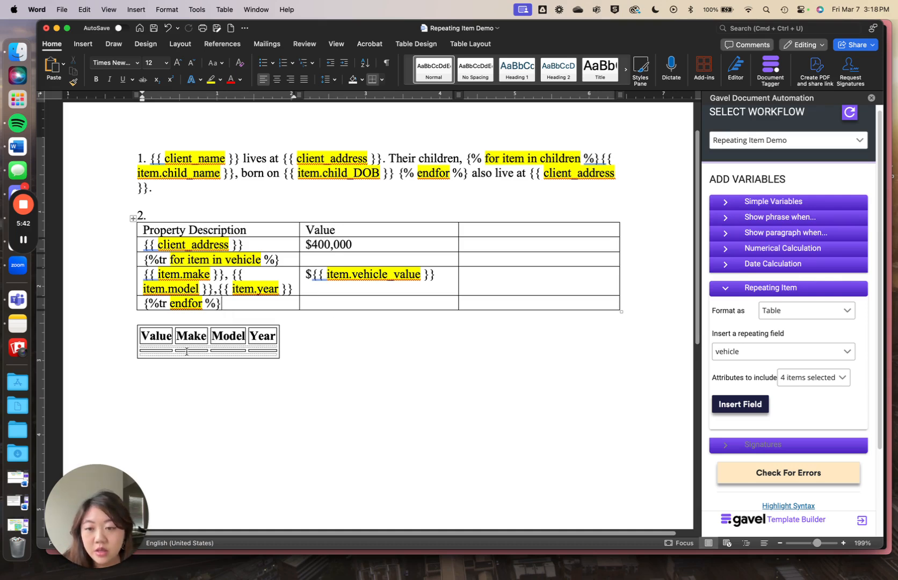
# - Delete the leftover Value, Make, Model and Year table below the property table
pyautogui.click(132, 330)
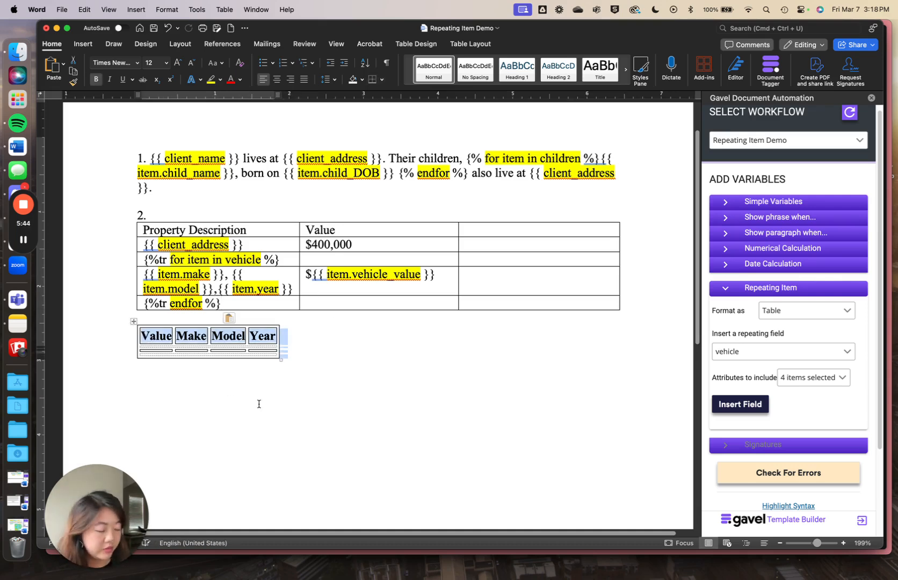
pyautogui.press('BackSpace')
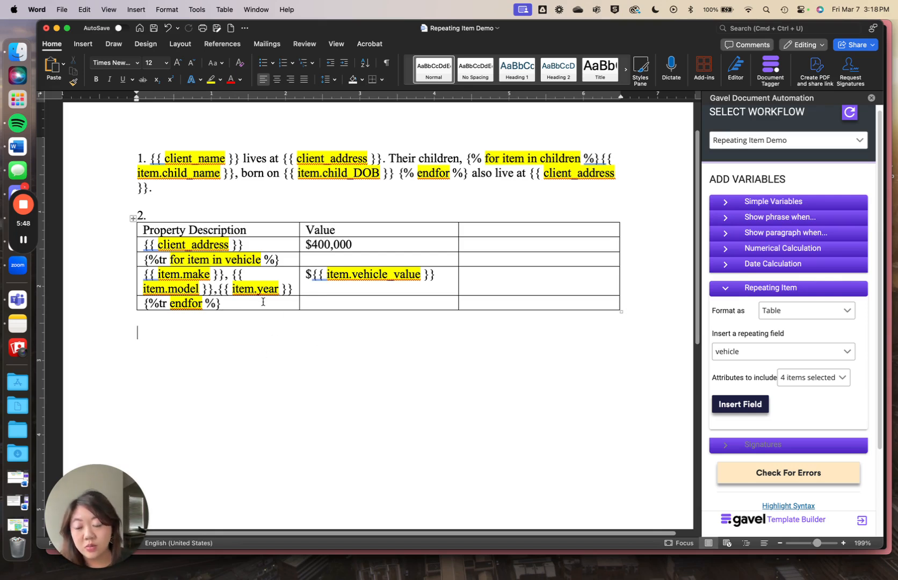
pyautogui.press('BackSpace')
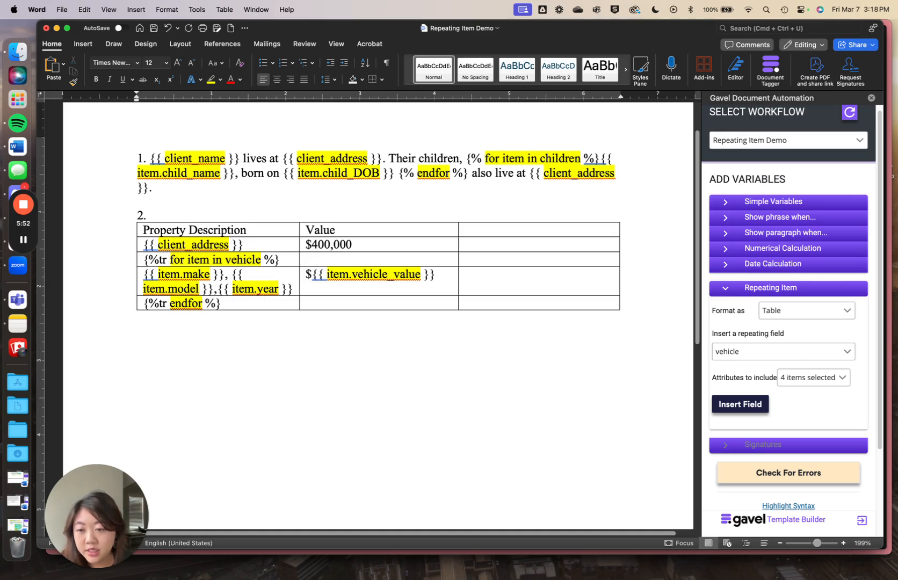
# - Add the item number "3." below the property table and insert another vehicle repeating table under it
pyautogui.press('Return')
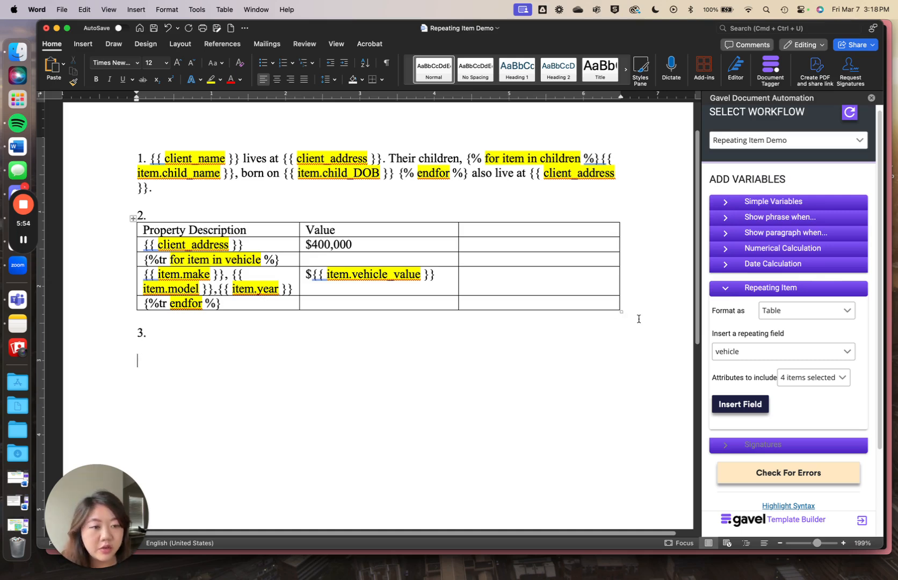
pyautogui.click(749, 411)
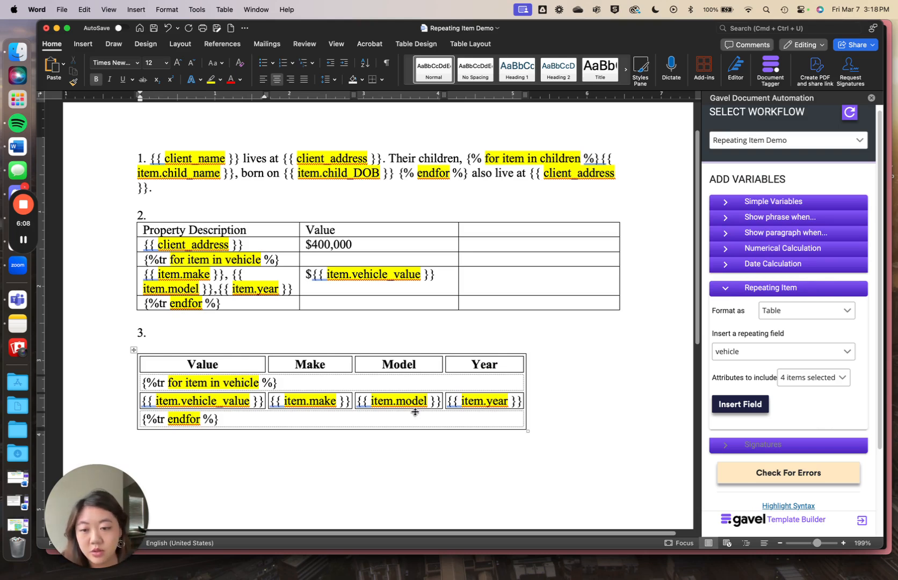
pyautogui.click(305, 382)
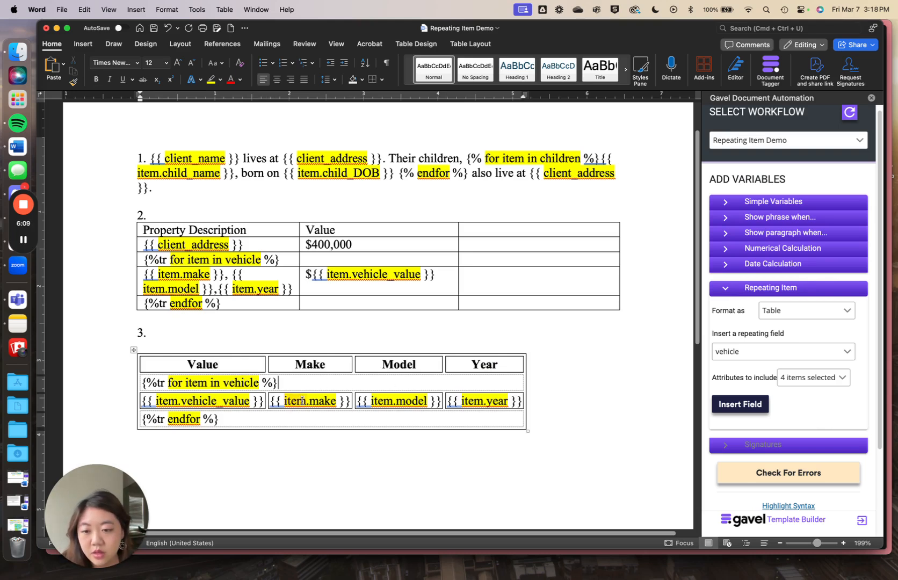
# - Insert three empty rows below the vehicle variables row in the table under item 3
pyautogui.rightClick(262, 406)
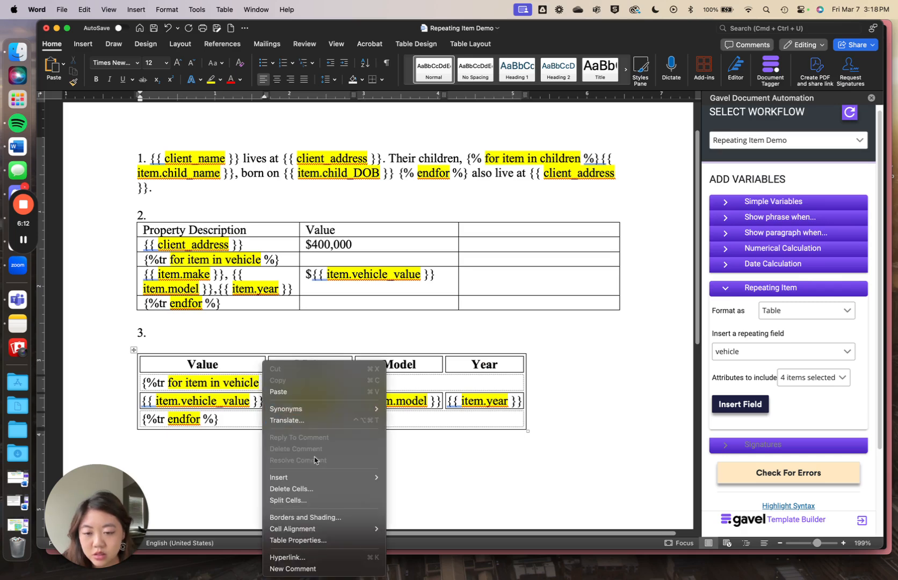
pyautogui.moveTo(363, 481)
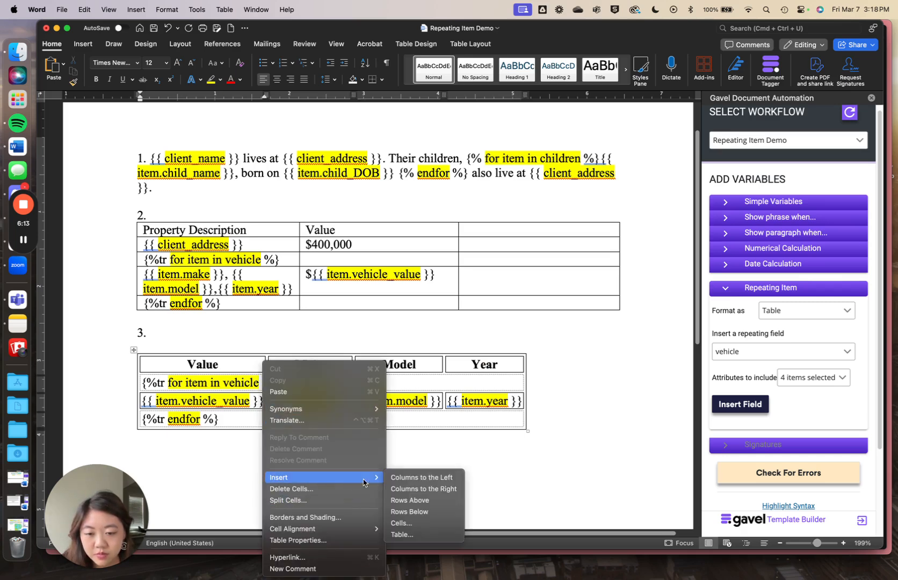
pyautogui.click(411, 511)
pyautogui.rightClick(253, 420)
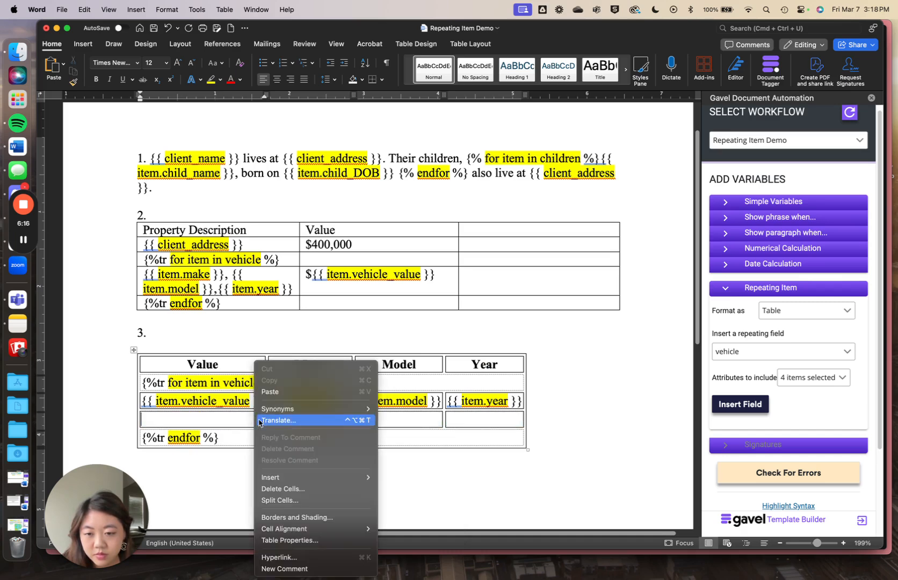
pyautogui.moveTo(340, 477)
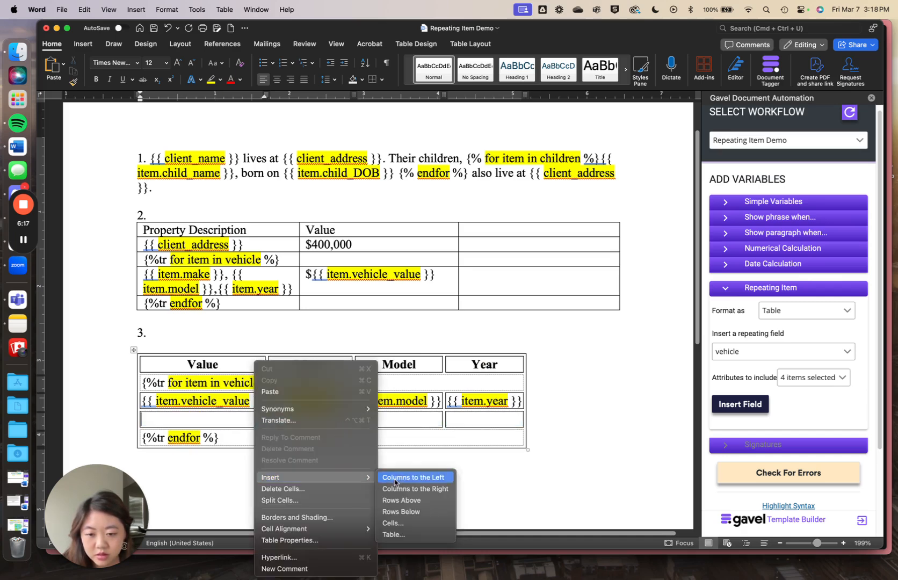
pyautogui.click(401, 511)
pyautogui.click(230, 436)
pyautogui.rightClick(232, 437)
pyautogui.moveTo(343, 477)
pyautogui.click(381, 511)
# - Move the item.model, item.year and item.vehicle_value variables into the empty cells below item.make, one per row in that order
pyautogui.click(307, 438)
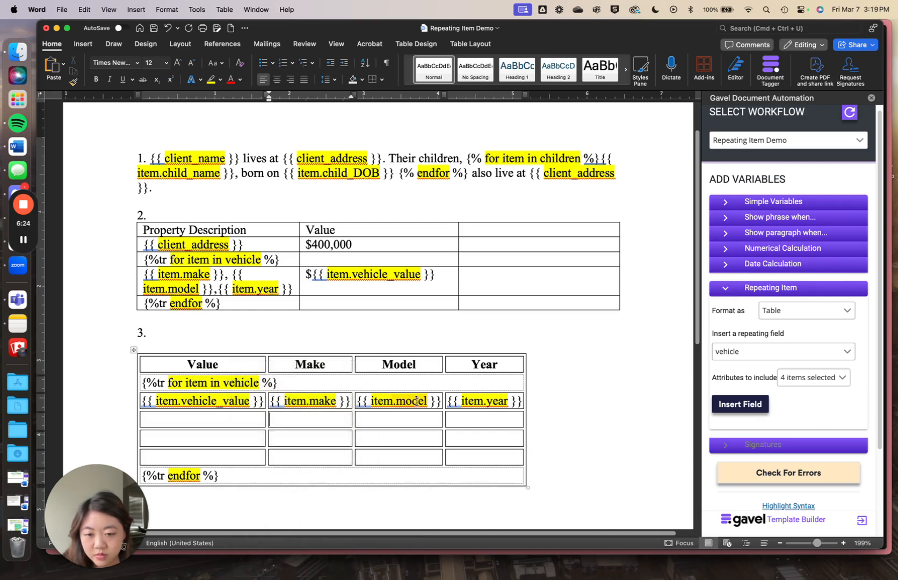
pyautogui.moveTo(441, 401); pyautogui.dragTo(310, 421)
pyautogui.moveTo(470, 401); pyautogui.dragTo(341, 438)
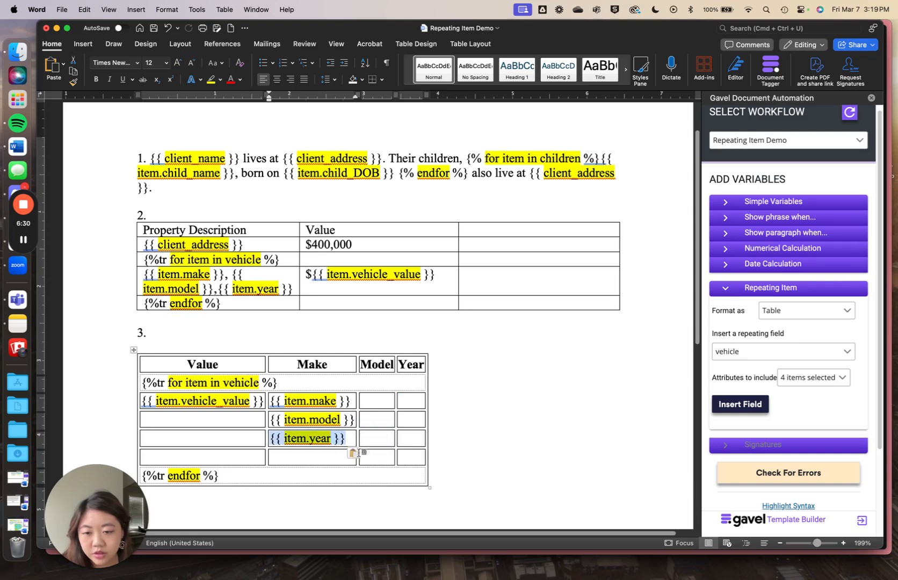
pyautogui.moveTo(262, 401); pyautogui.dragTo(320, 460)
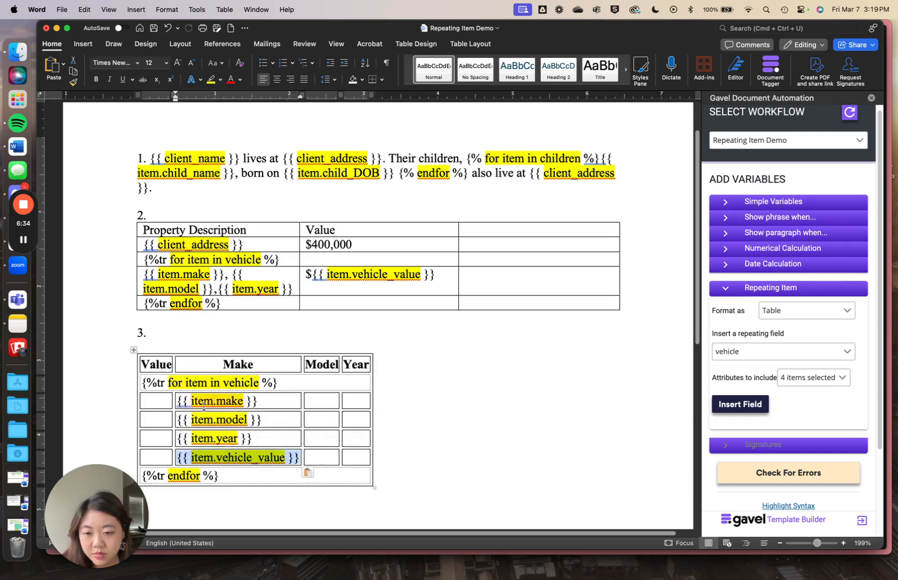
# - Label the four variable rows Make, Model, Year and Value in the table's first column
pyautogui.click(156, 398)
pyautogui.write('Make')
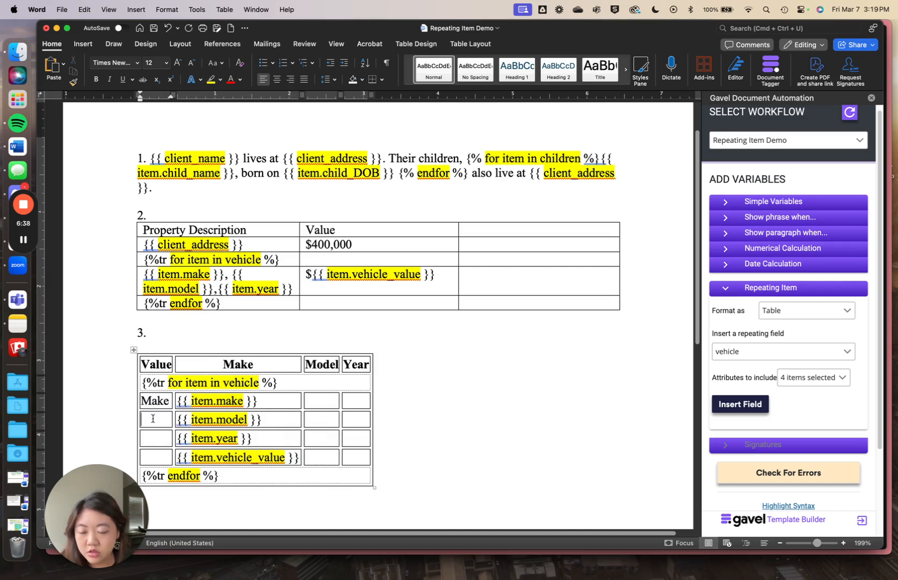
pyautogui.write('Model')
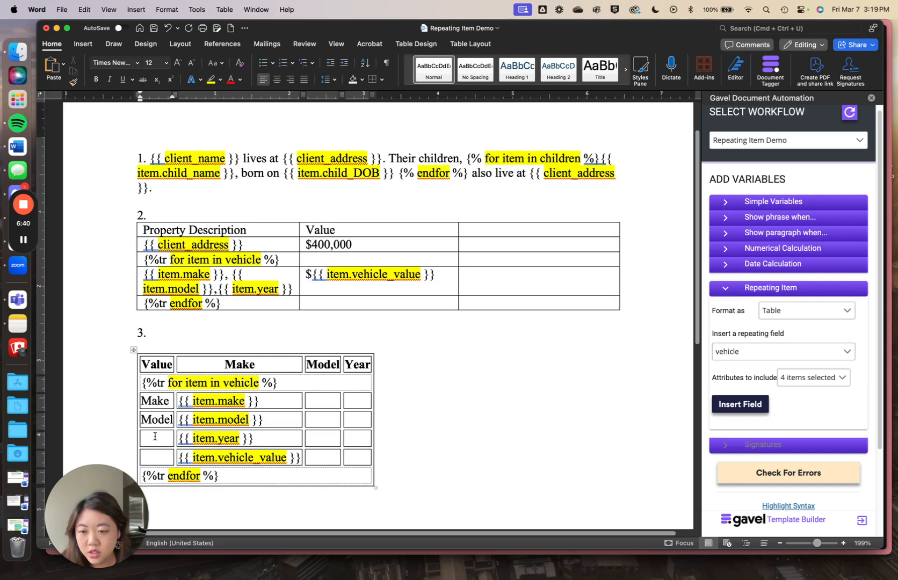
pyautogui.write('Year')
pyautogui.write('Value')
# - Merge the Value, Make, Model and Year heading cells and delete that heading row
pyautogui.moveTo(162, 363); pyautogui.dragTo(359, 366)
pyautogui.rightClick(359, 367)
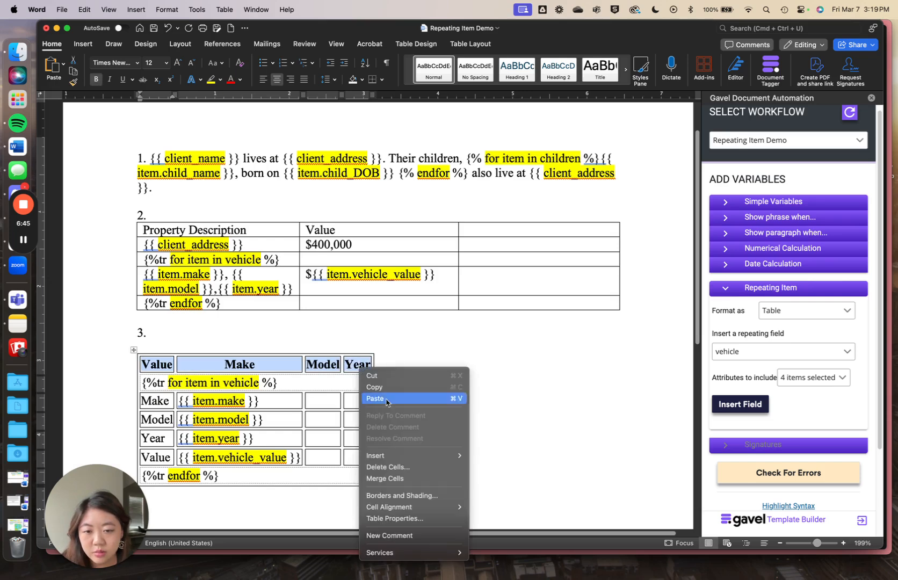
pyautogui.click(401, 479)
pyautogui.press('BackSpace')
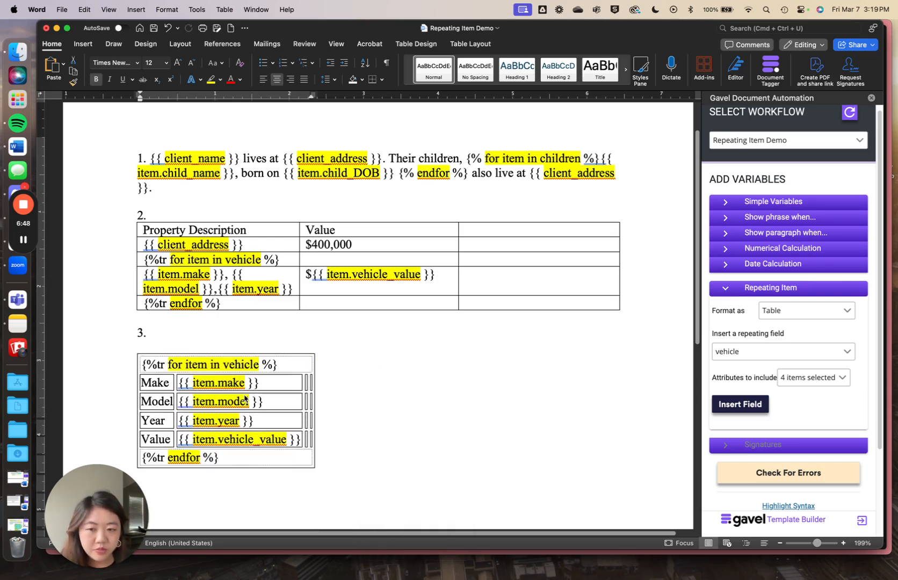
# - Title the table "Vehicles" in its first row and move the {%tr for item in vehicle %} tag into a new row below it
pyautogui.write('Vehicles')
pyautogui.press('Return')
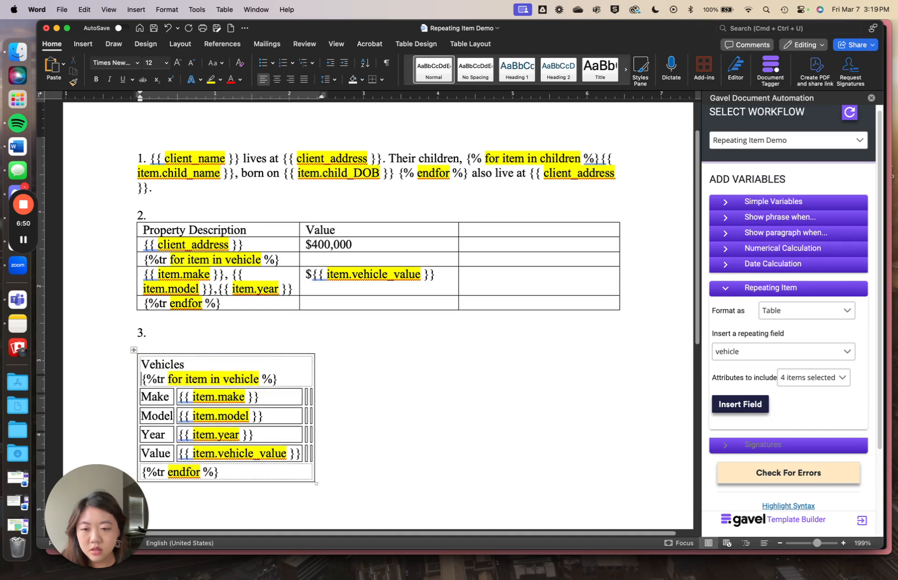
pyautogui.rightClick(243, 365)
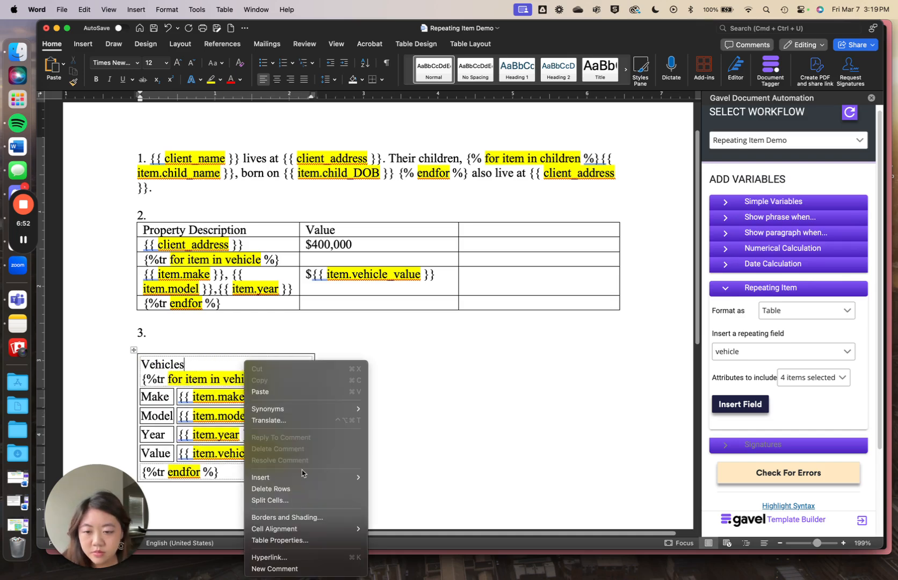
pyautogui.moveTo(317, 477)
pyautogui.click(407, 512)
pyautogui.moveTo(280, 379); pyautogui.dragTo(148, 398)
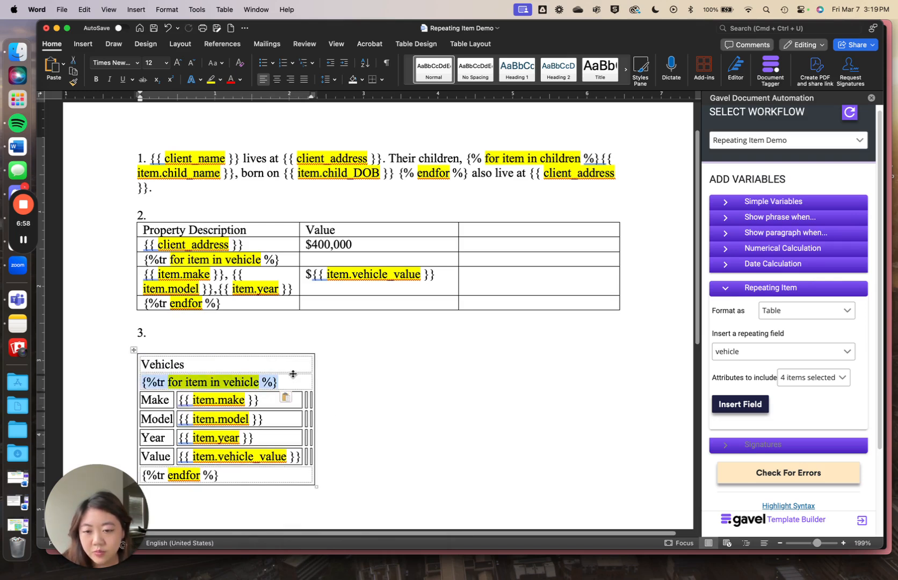
# - Merge each variable cell in the Make, Model, Year and Value rows with the narrow empty cells beside it
pyautogui.click(296, 402)
pyautogui.tripleClick(297, 402)
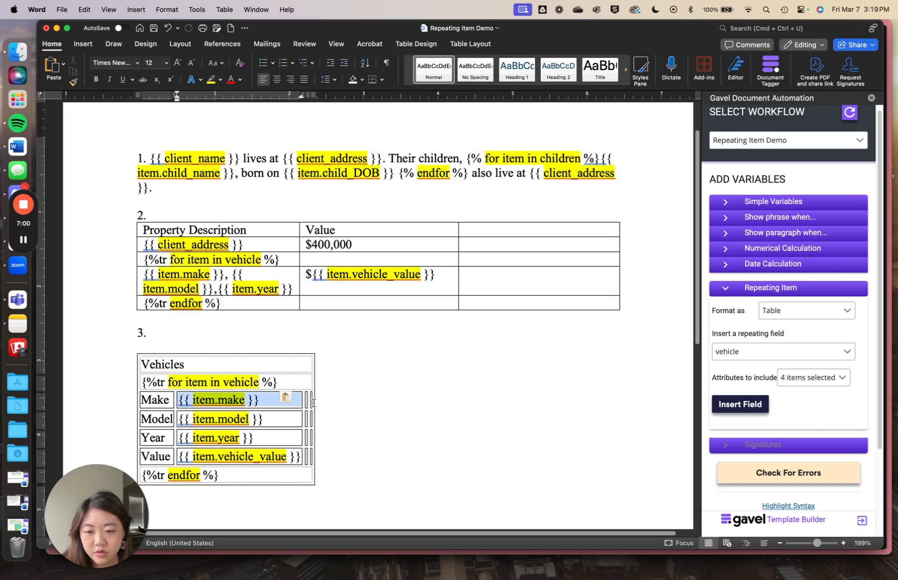
pyautogui.rightClick(299, 402)
pyautogui.click(353, 495)
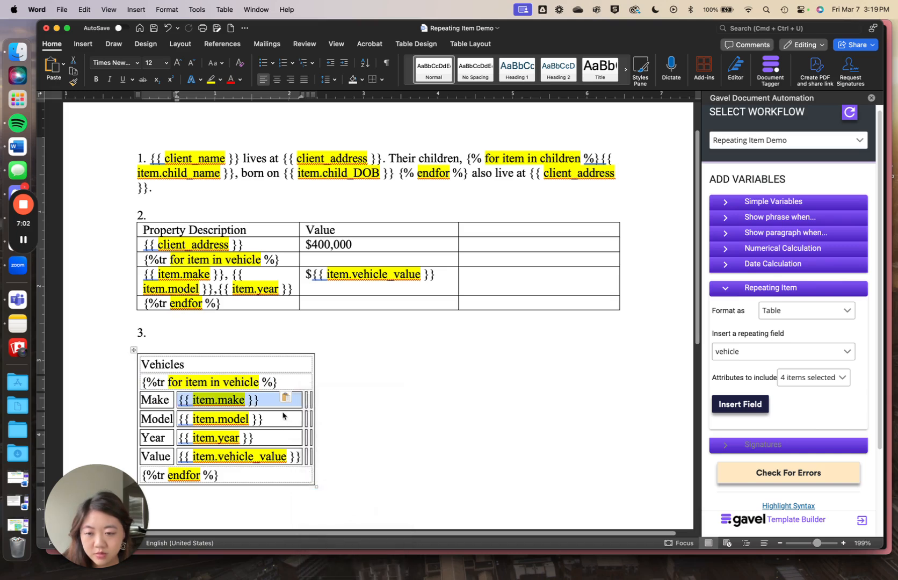
pyautogui.tripleClick(305, 420)
pyautogui.rightClick(308, 420)
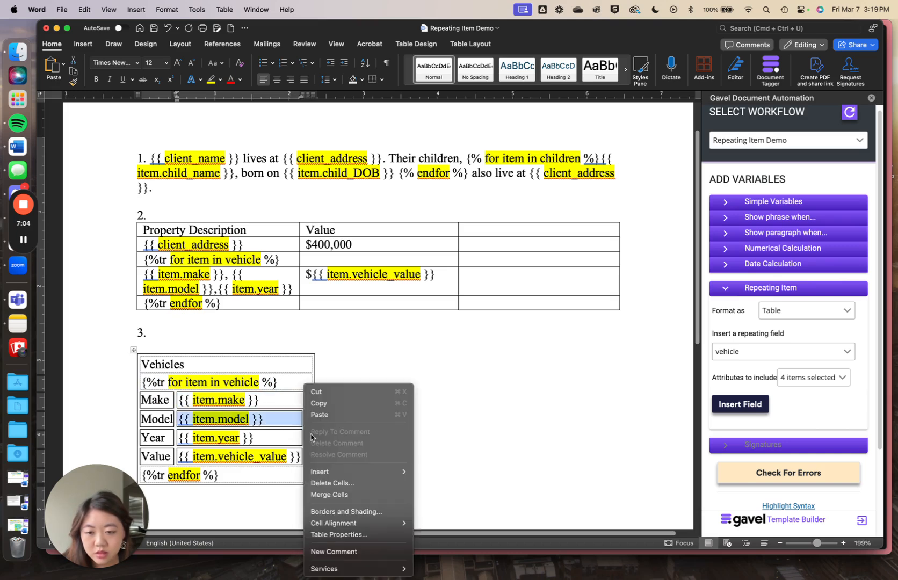
pyautogui.click(354, 494)
pyautogui.tripleClick(294, 438)
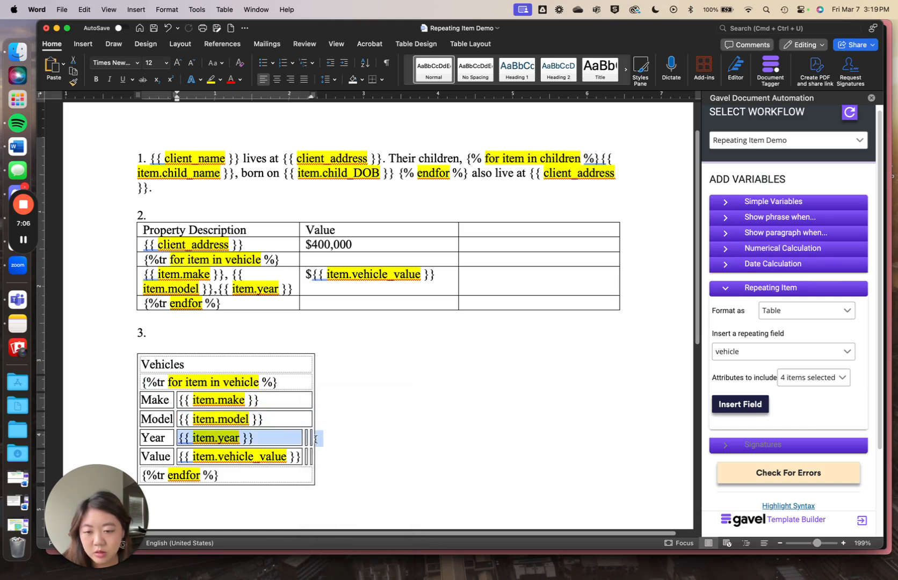
pyautogui.rightClick(301, 437)
pyautogui.click(340, 495)
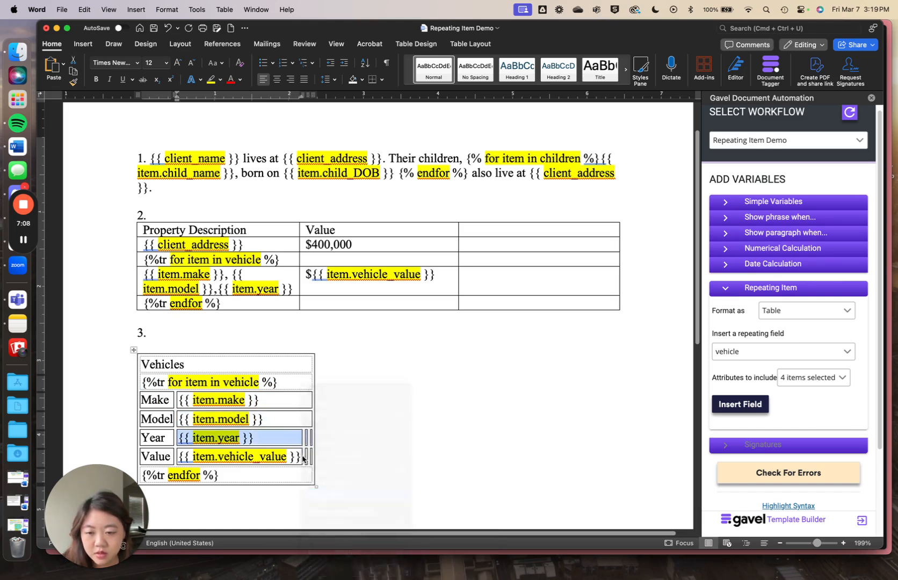
pyautogui.tripleClick(308, 456)
pyautogui.rightClick(309, 456)
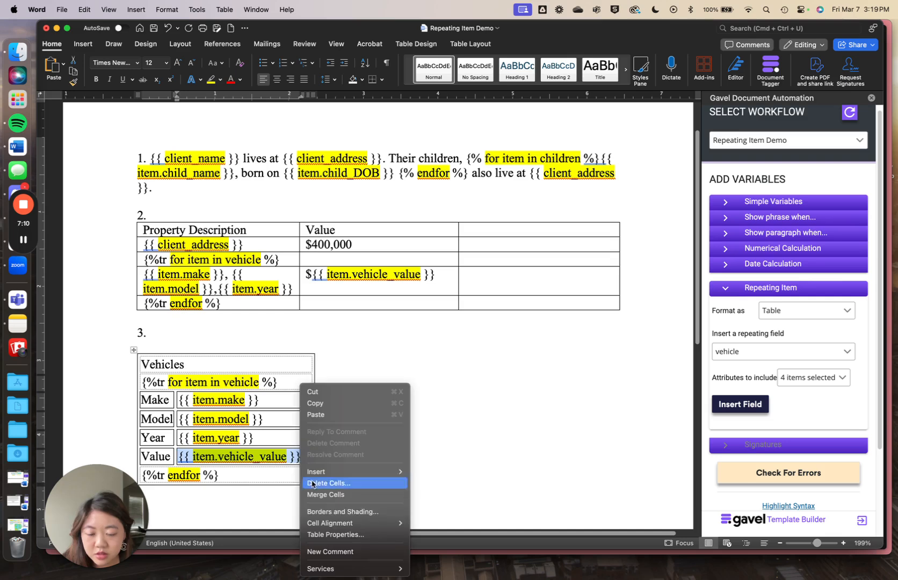
pyautogui.click(379, 493)
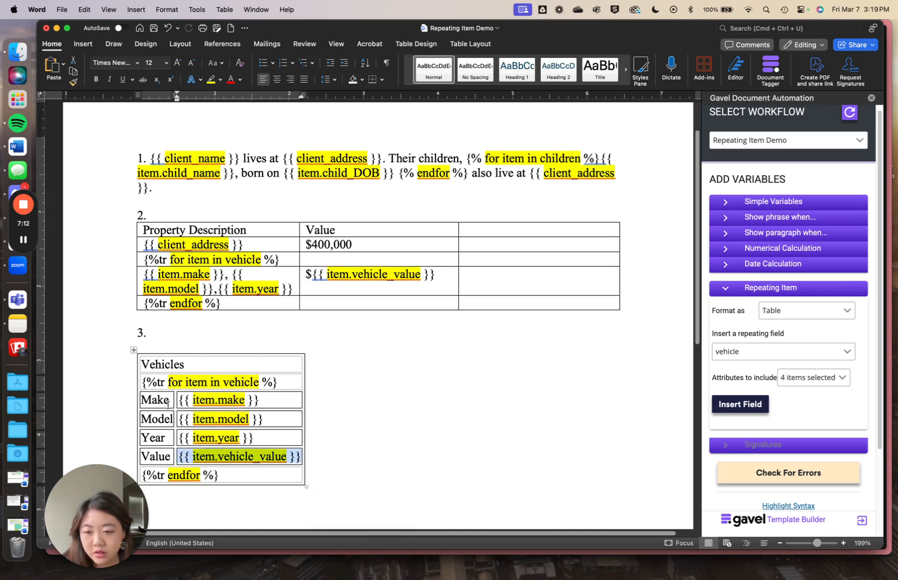
# - Turn off the spacing between cells for the whole Vehicles table in its table properties
pyautogui.click(133, 350)
pyautogui.rightClick(201, 363)
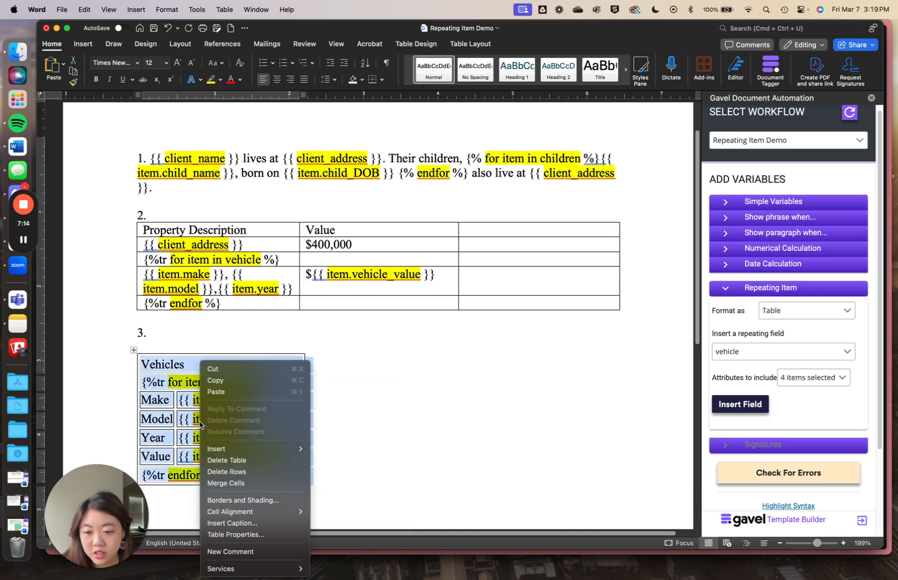
pyautogui.click(263, 534)
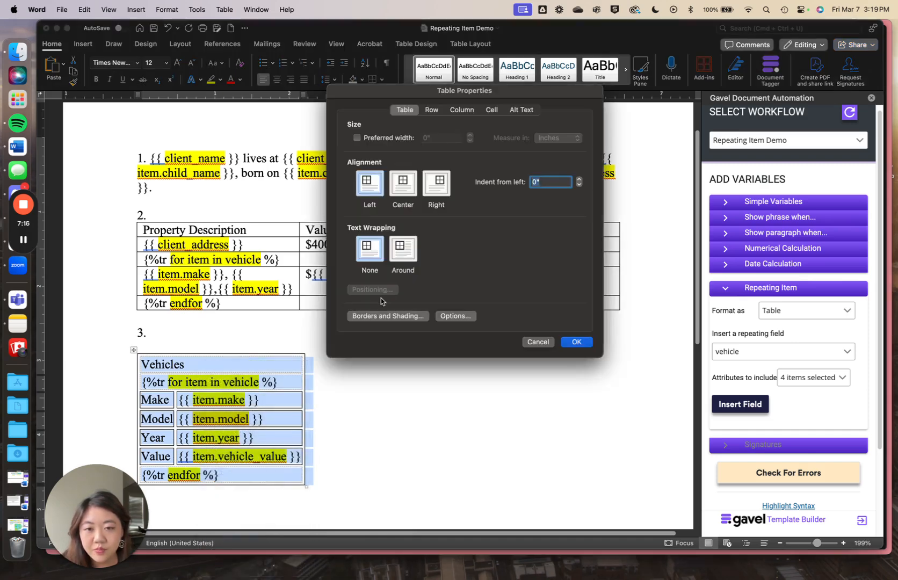
pyautogui.click(450, 317)
pyautogui.click(409, 211)
pyautogui.click(527, 256)
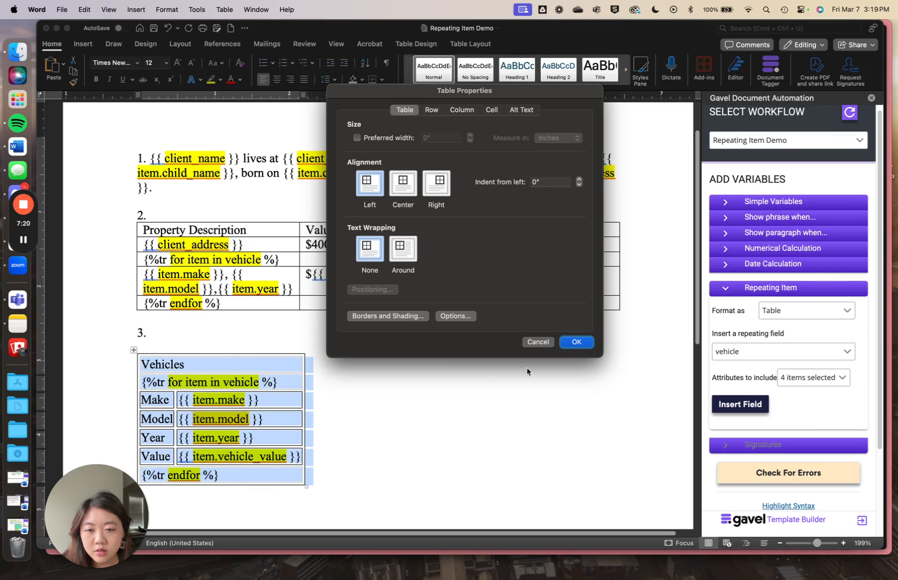
pyautogui.click(576, 342)
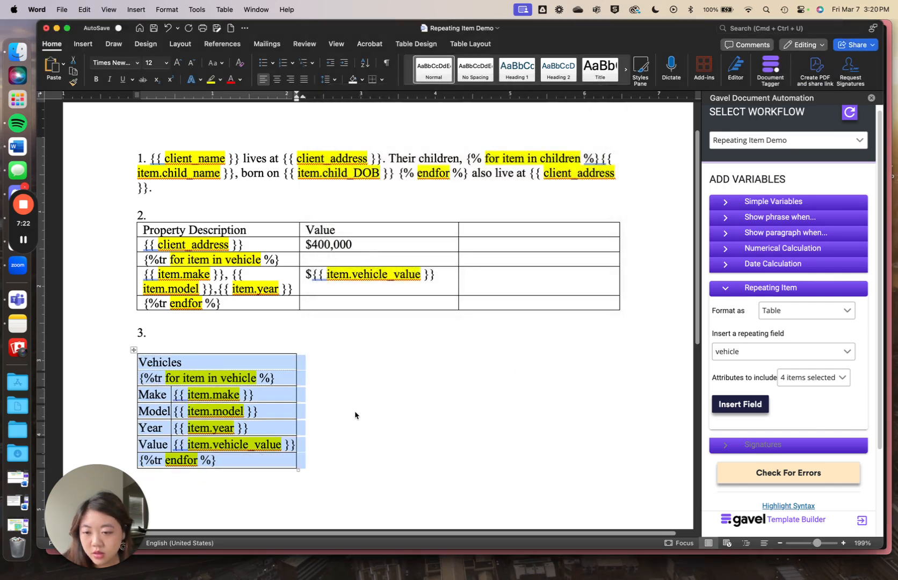
# - Widen the Vehicles table by its outer right border and slightly widen its Make/Model/Year/Value label column
pyautogui.click(264, 441)
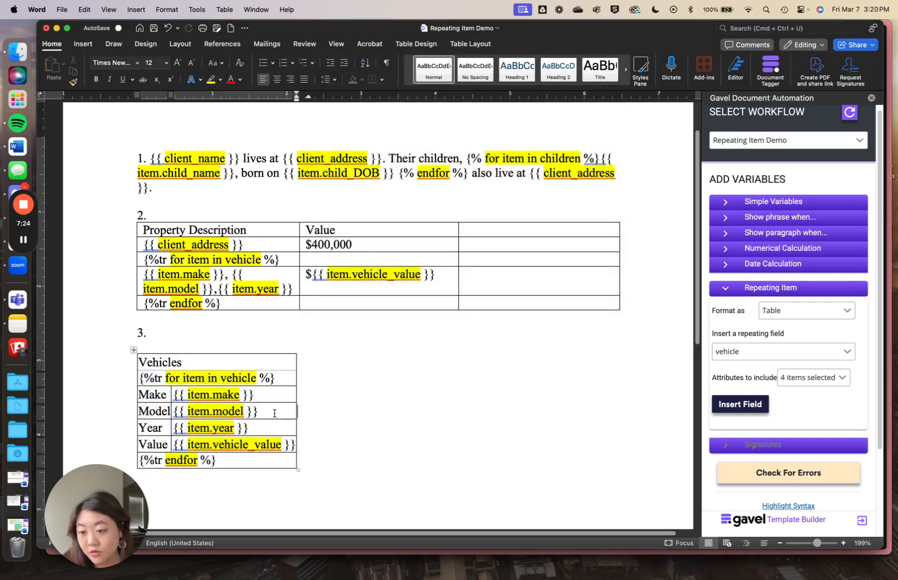
pyautogui.moveTo(295, 362); pyautogui.dragTo(368, 362)
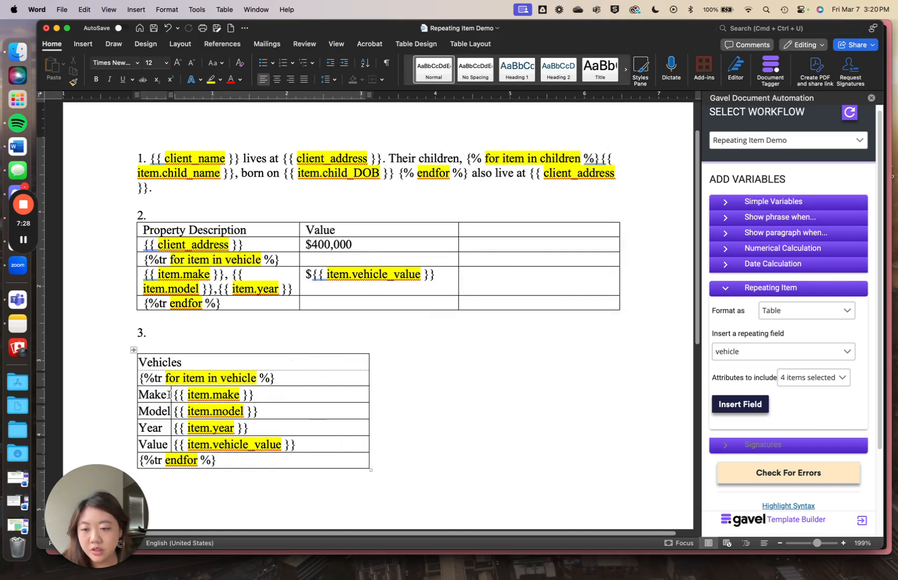
pyautogui.moveTo(169, 394)
pyautogui.mouseDown()
pyautogui.moveTo(191, 395)
pyautogui.moveTo(178, 396)
pyautogui.mouseUp()
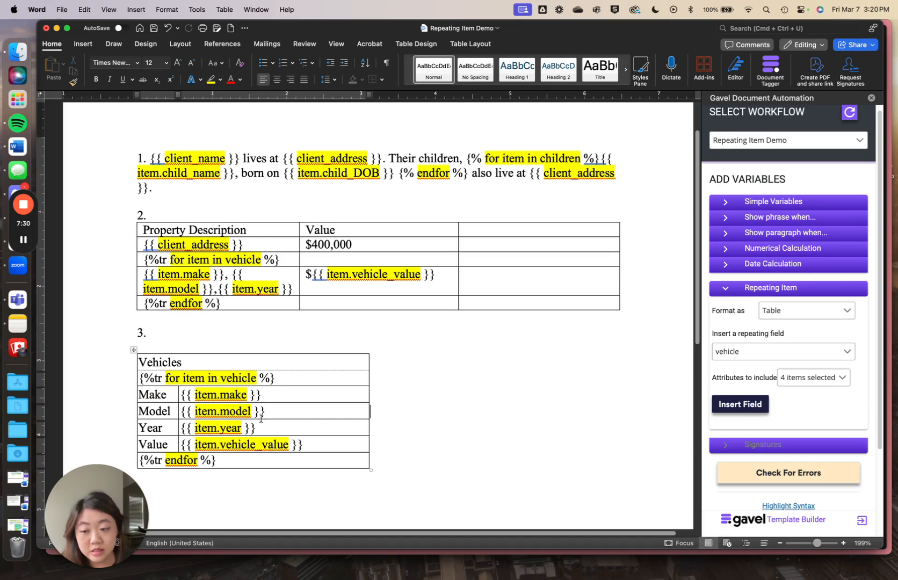
pyautogui.scroll(-2, 532, 314)
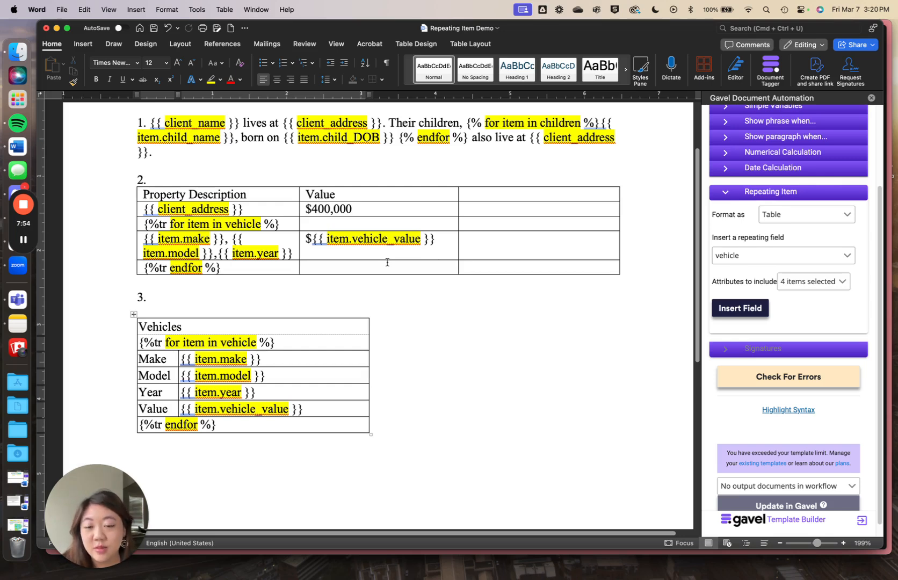
pyautogui.click(317, 269)
pyautogui.scroll(1, 375, 195)
pyautogui.click(140, 147)
pyautogui.click(220, 213)
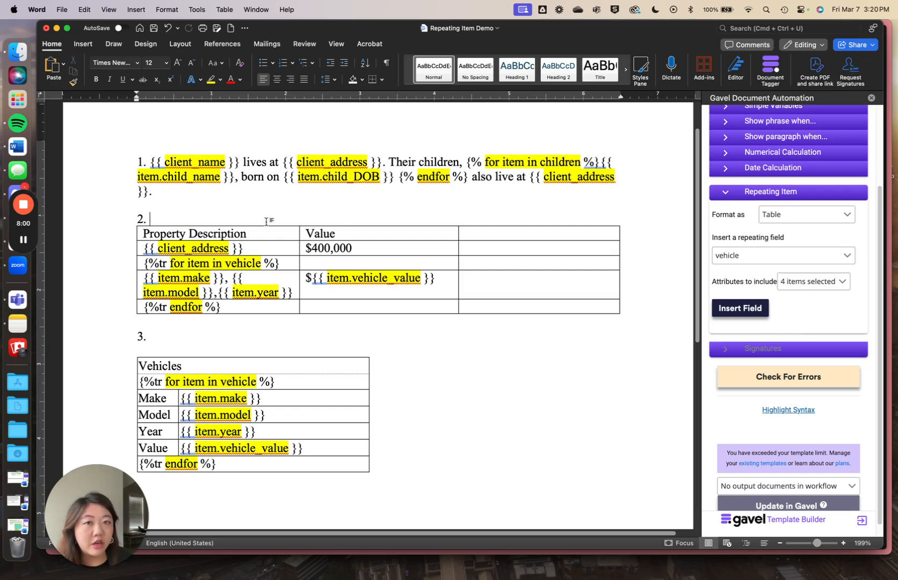